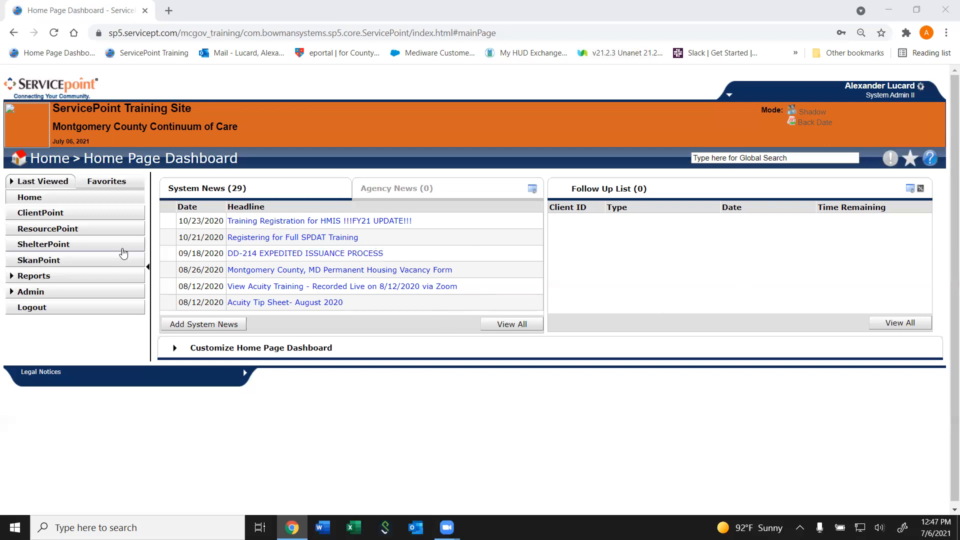
- Open the ShelterPoint inventory and set the provider to Stepping Stones Shelter SSA ES-Fam (66), found by searching for "stepping"
left_click(105, 244)
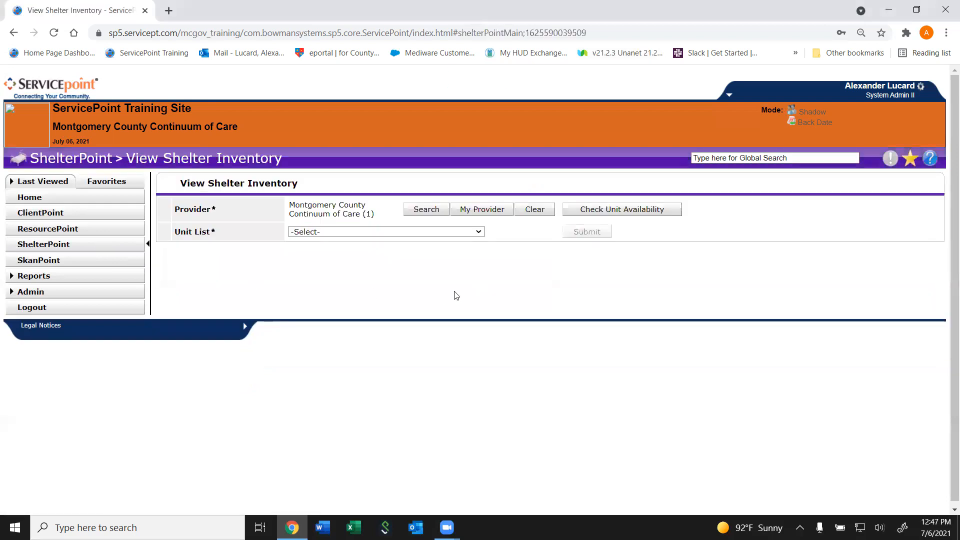
left_click(428, 210)
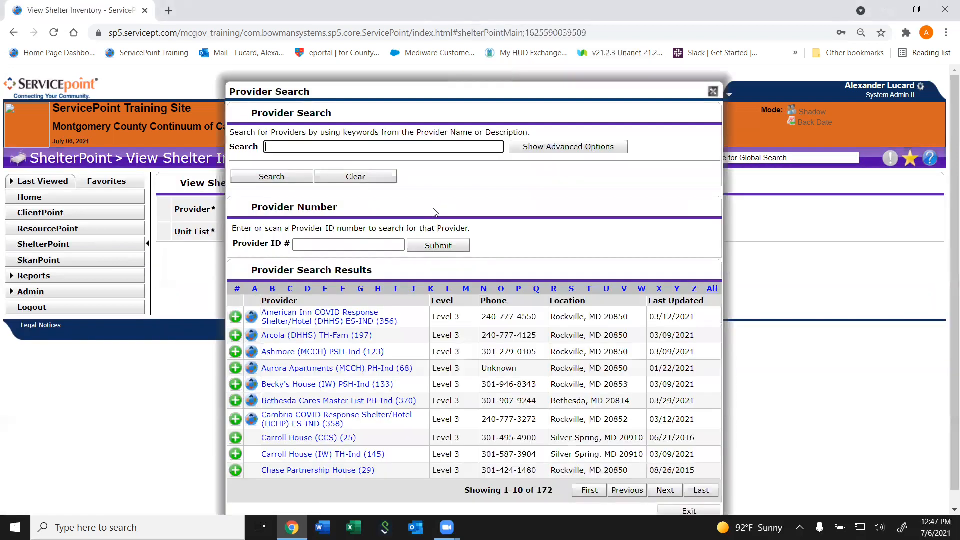
type("stepping")
key("Return")
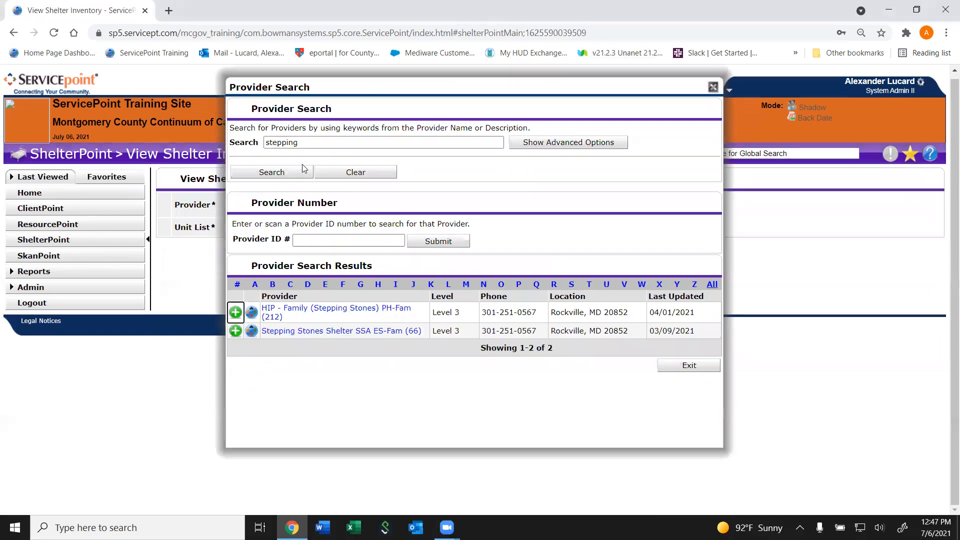
left_click(236, 330)
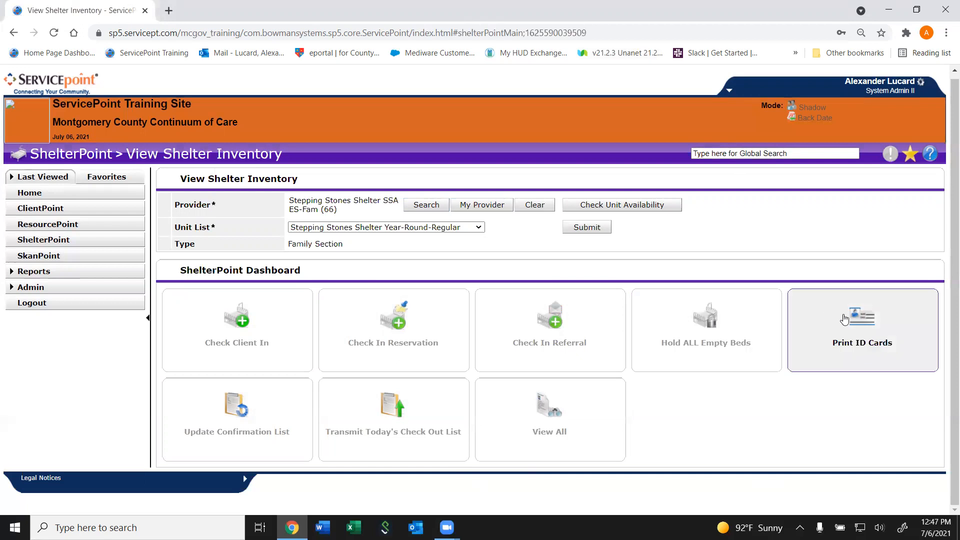
- View all units of the Stepping Stones Shelter Year-Round-Regular list and start a check-in for Room 01/Unit 01, Bed 001
left_click(581, 452)
left_click_drag(951, 167, 946, 229)
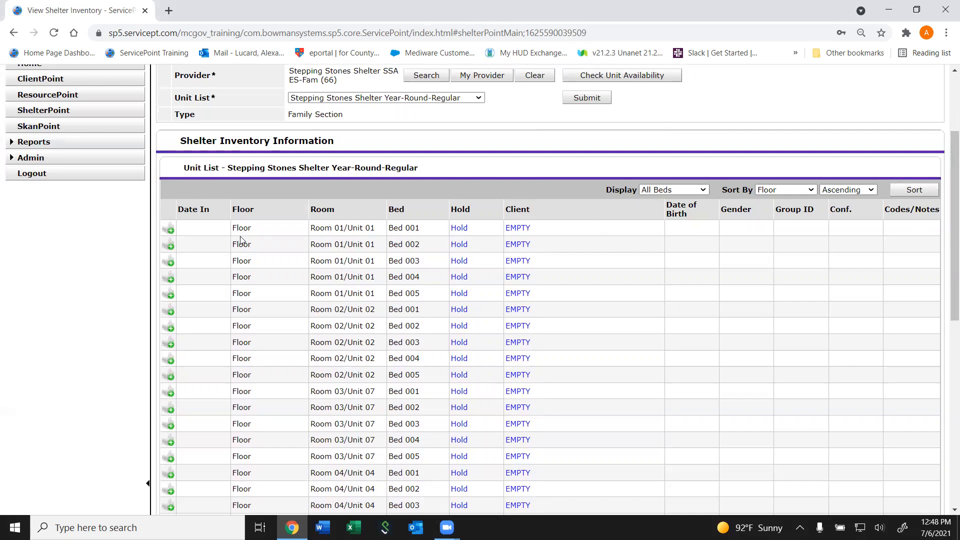
left_click(168, 231)
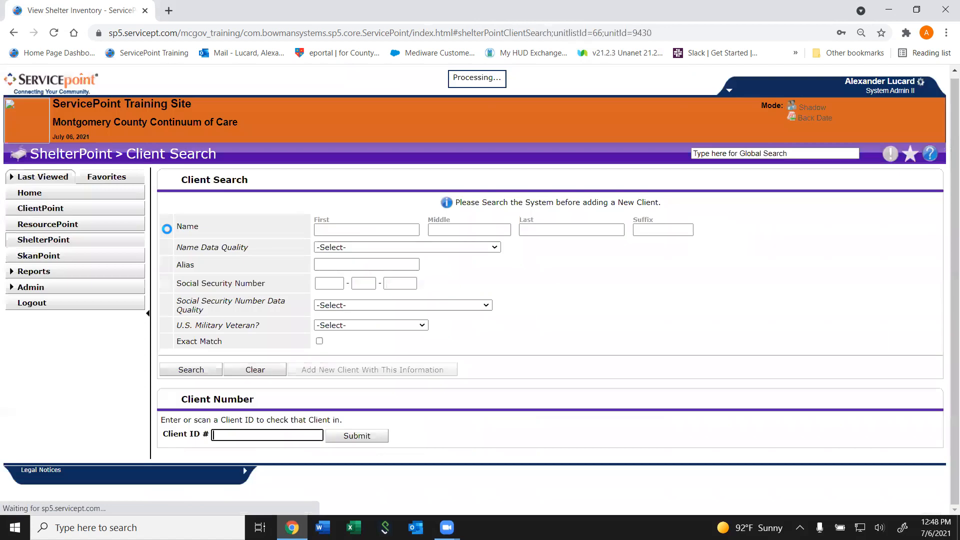
- Search for the head of household by partial first and last name, and choose the matching client for the check-in
left_click(332, 223)
type("ge")
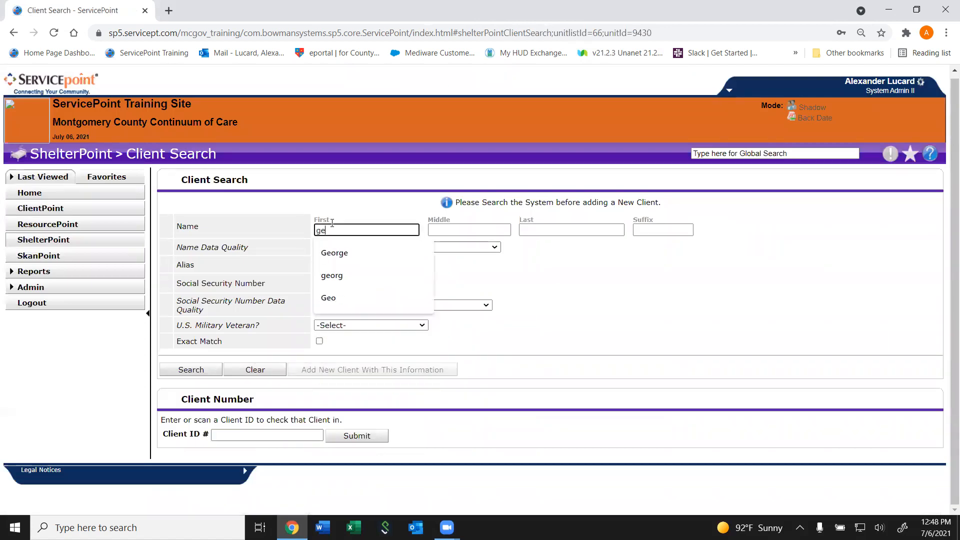
key("Tab")
key("Tab")
type("jet")
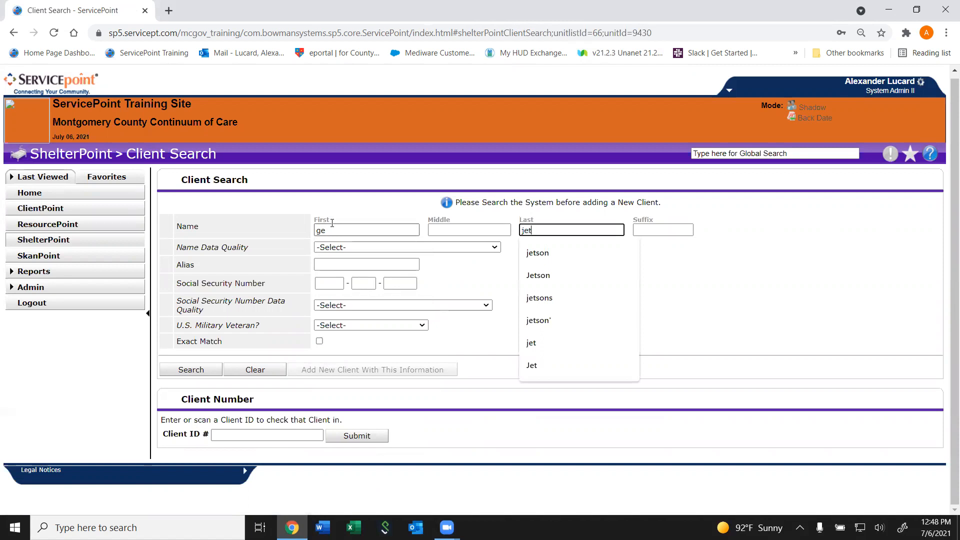
key("BackSpace")
key("Return")
scroll(215, 419, "down", 1)
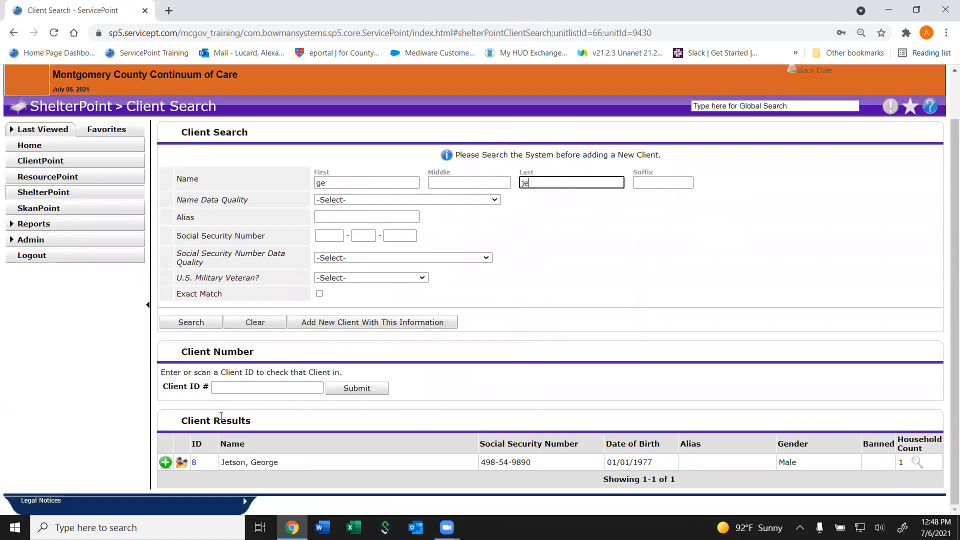
left_click(167, 464)
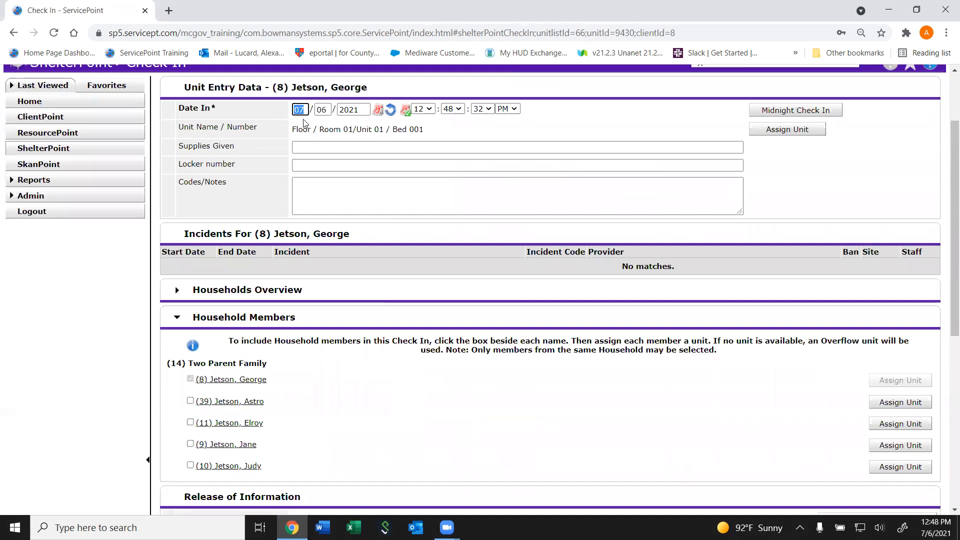
- Set the check-in time of the unit entry to 6:00:00 PM
left_click(424, 111)
key("6")
key("Return")
key("Tab")
key("0")
key("Tab")
key("0")
key("Tab")
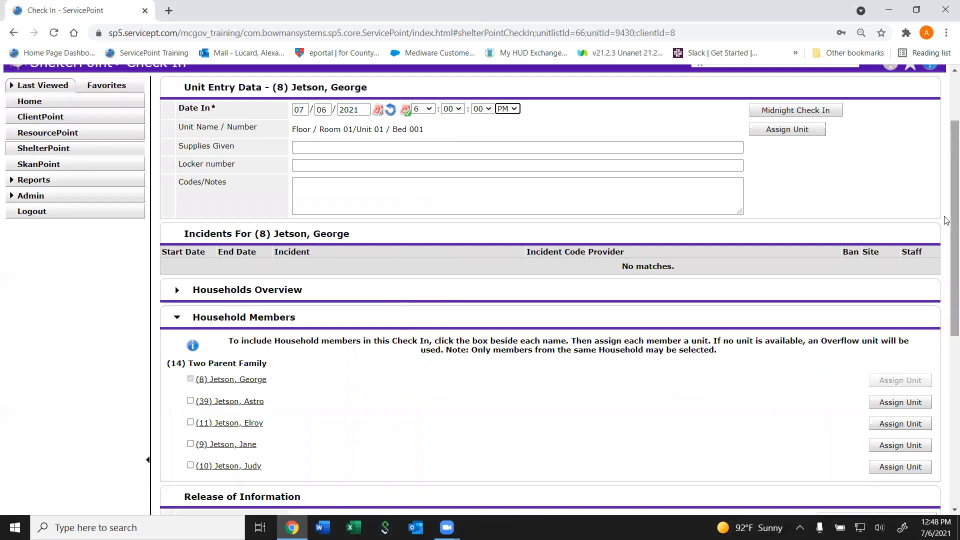
- Include the last three listed household members in the check-in, leaving the second listed member out
left_click_drag(952, 223, 942, 287)
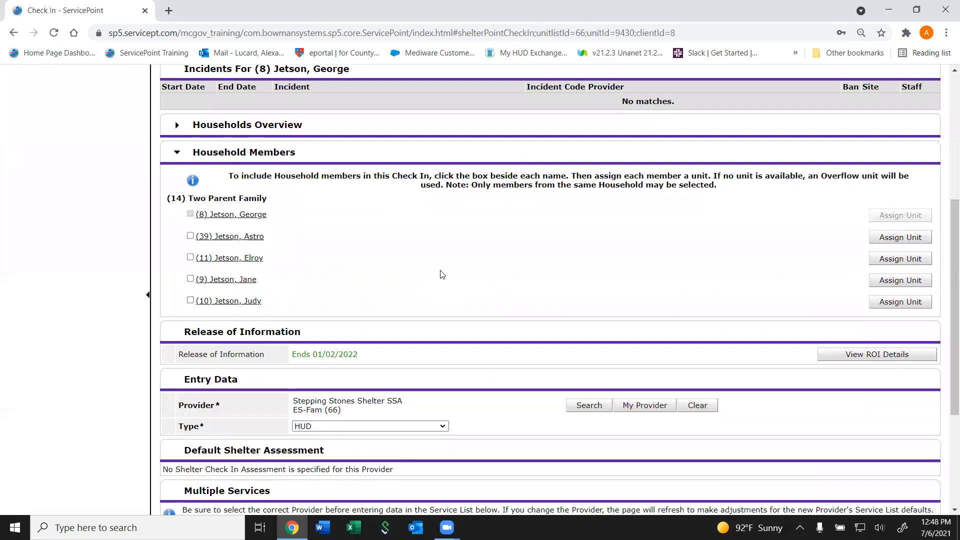
left_click(190, 235)
left_click(190, 257)
left_click(190, 279)
left_click(190, 300)
left_click(190, 236)
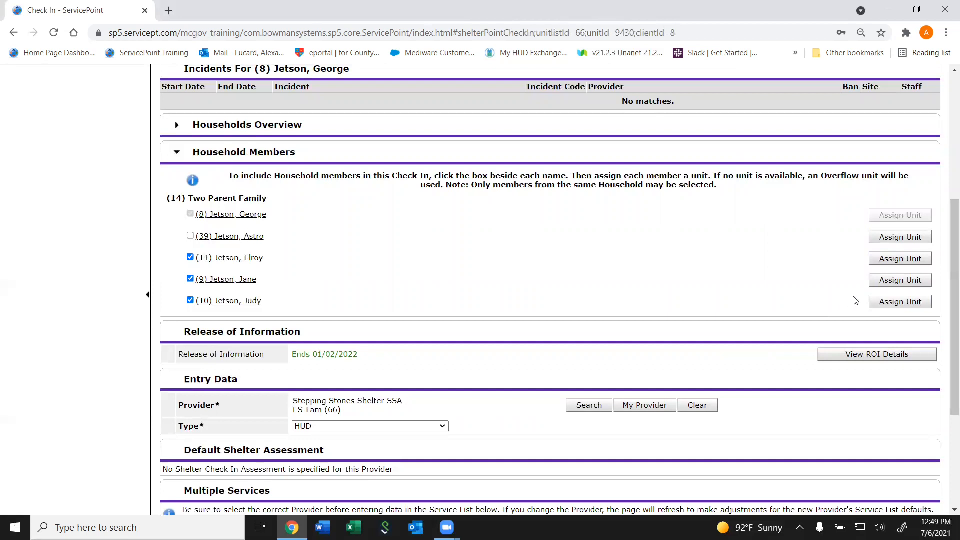
- Assign Room 01/Unit 01, Bed 002 to the fourth listed household member
left_click(900, 302)
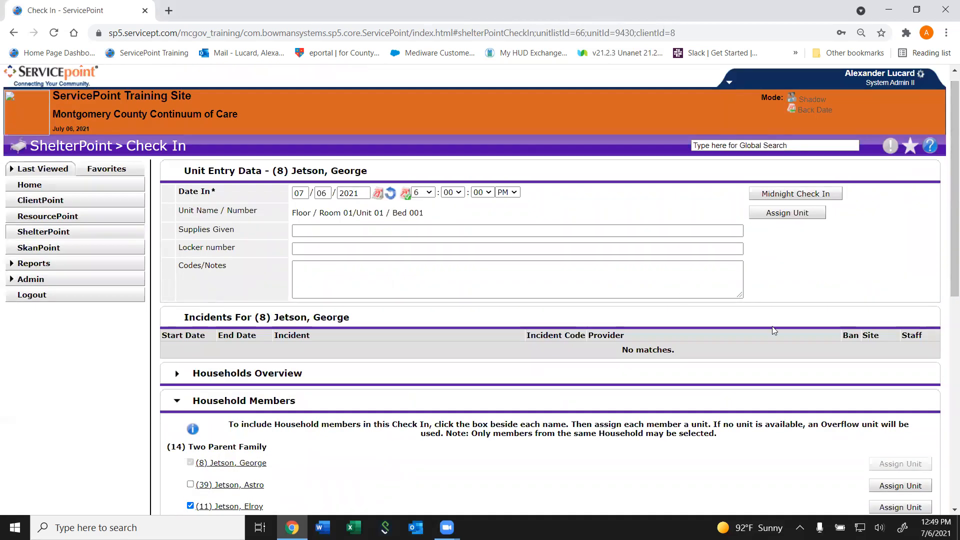
scroll(946, 296, "down", 4)
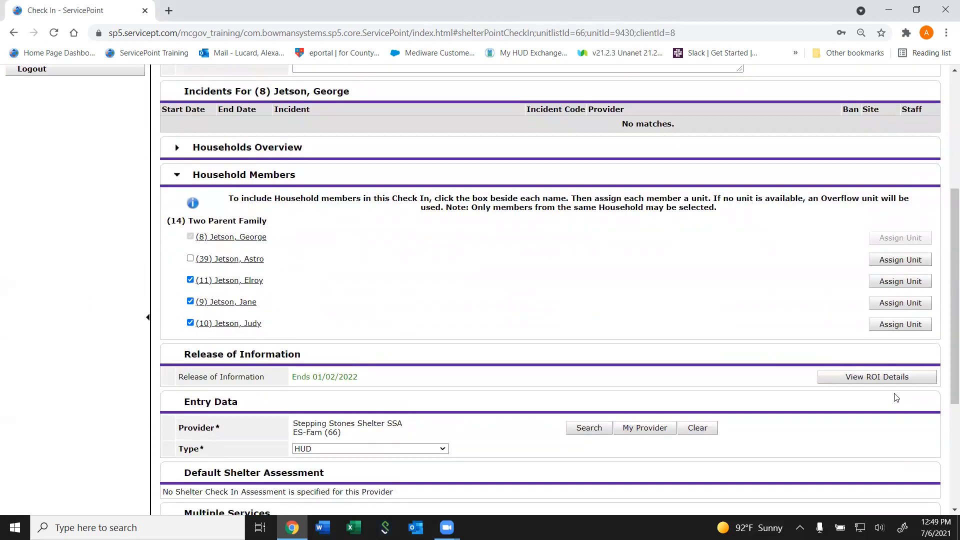
left_click(886, 306)
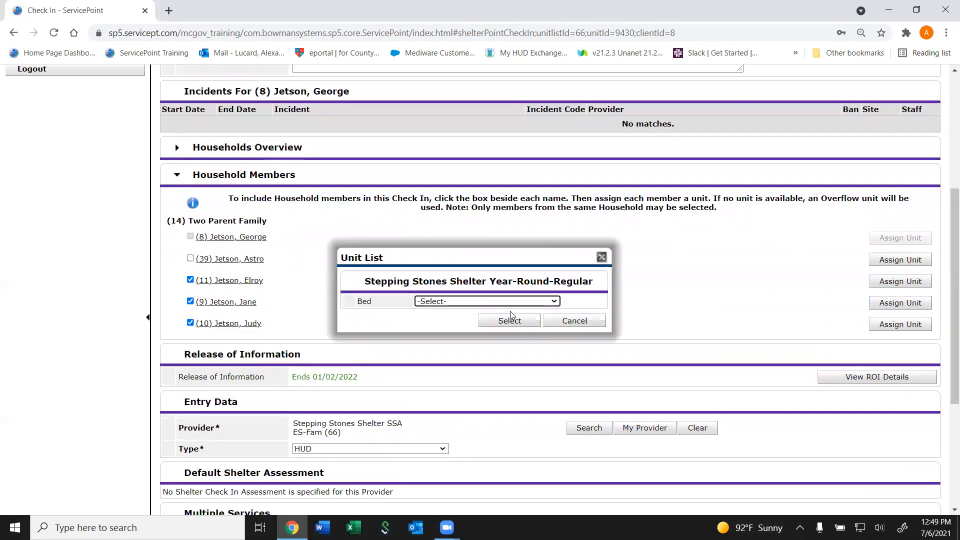
left_click(478, 302)
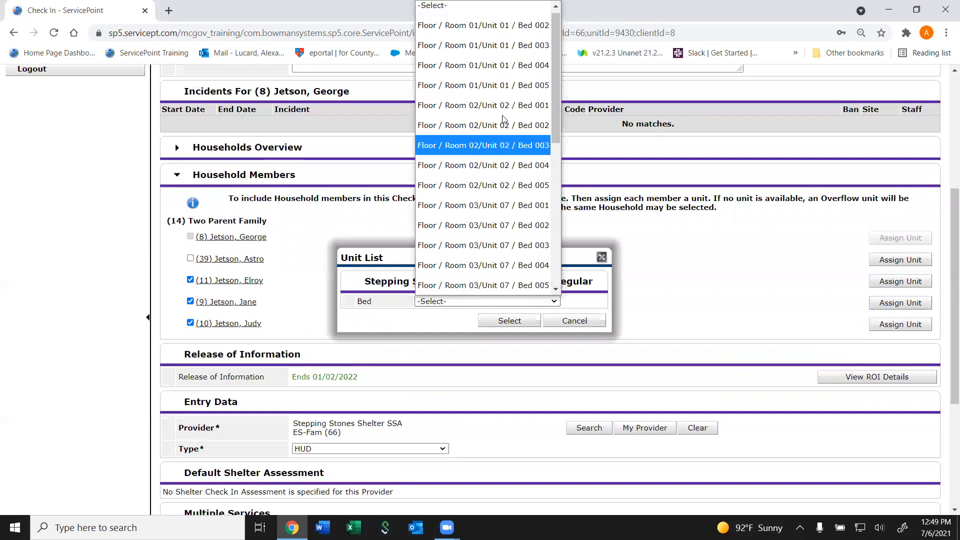
left_click(500, 24)
left_click(524, 320)
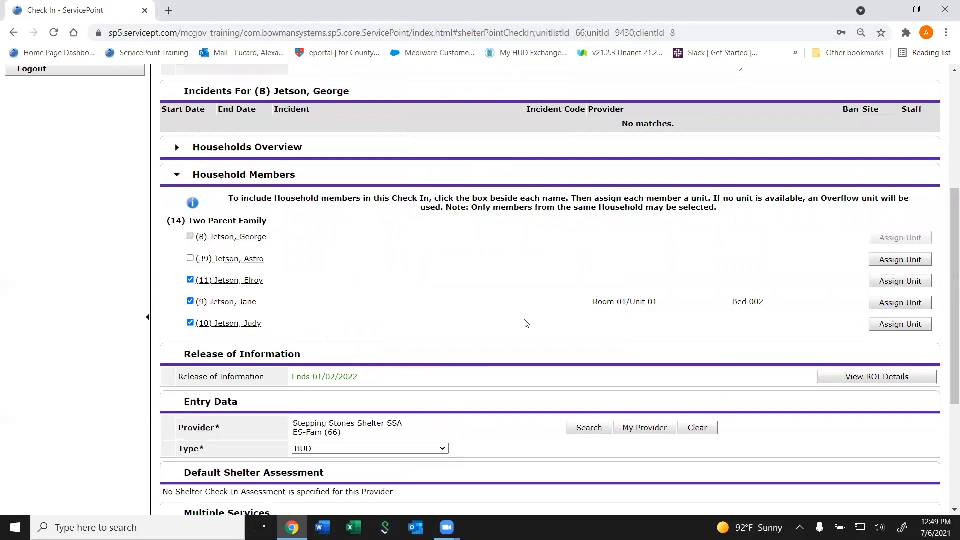
- Assign Room 01/Unit 01, Bed 003 to the last listed household member, and save and exit the check-in
left_click(900, 324)
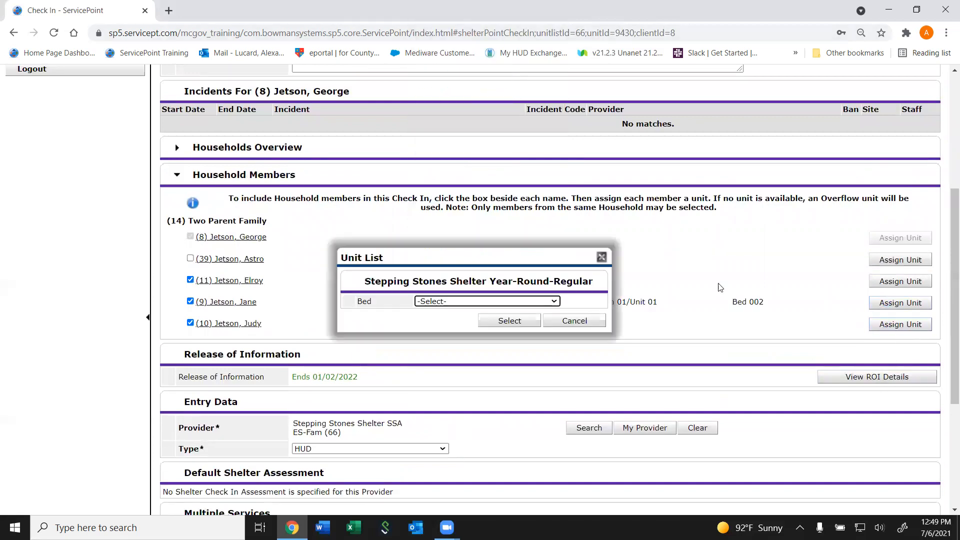
left_click(515, 301)
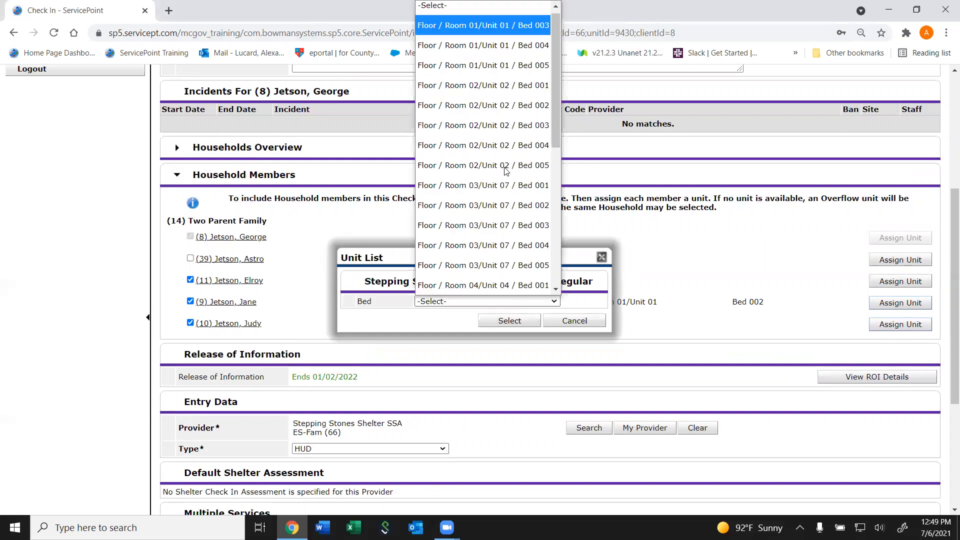
left_click(505, 167)
left_click(506, 321)
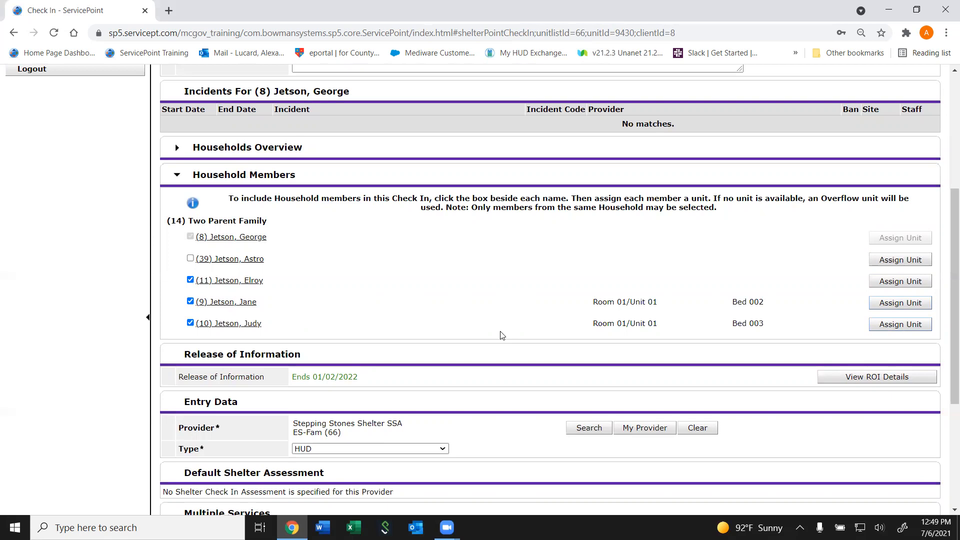
scroll(946, 404, "down", 5)
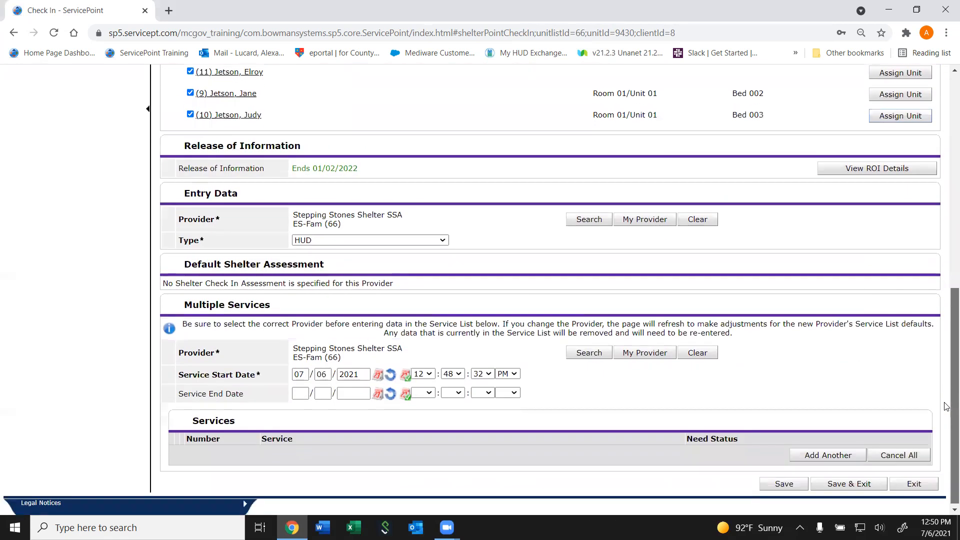
left_click(831, 478)
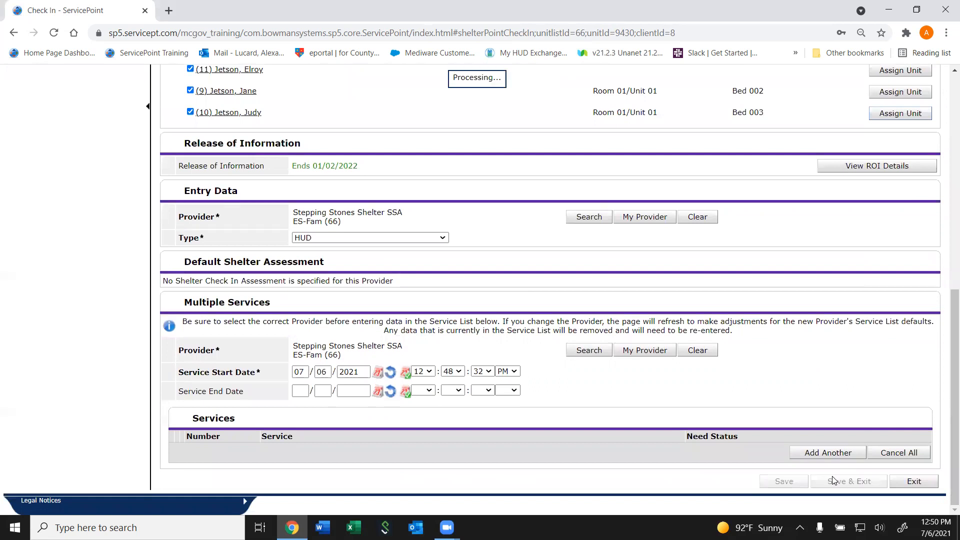
- Examine the shelter's unit list for the family's occupied beds, the Overflow entry and their group IDs
scroll(778, 279, "up", 6)
scroll(781, 282, "down", 1)
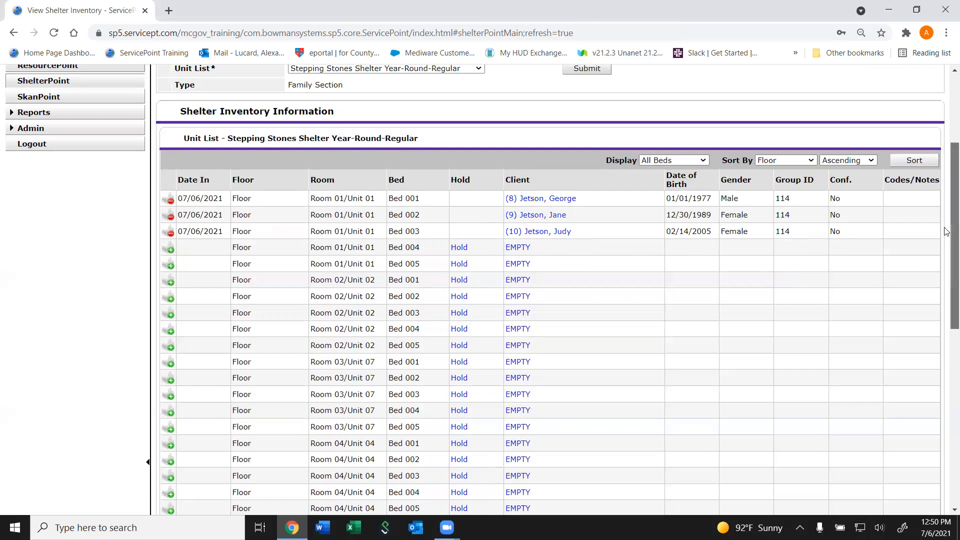
scroll(800, 325, "down", 6)
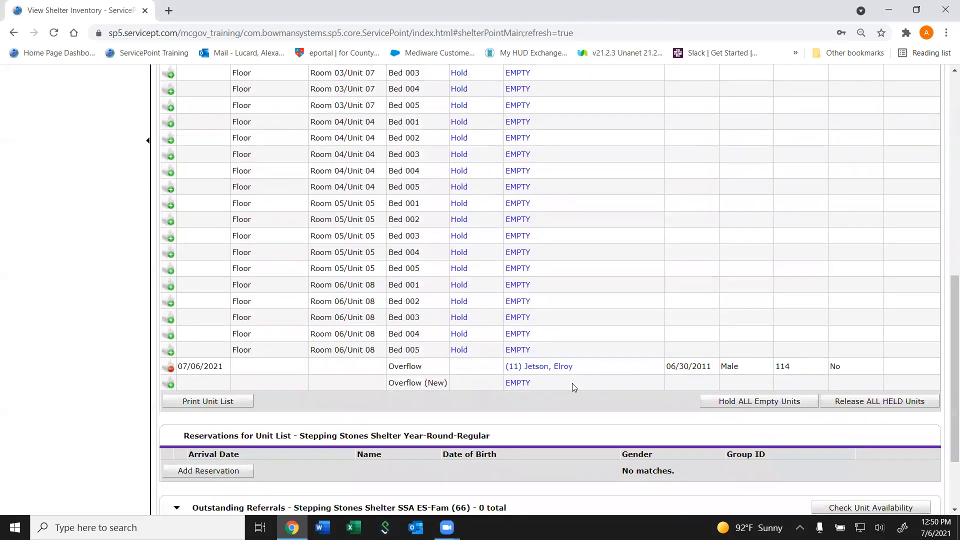
left_click_drag(946, 428, 946, 231)
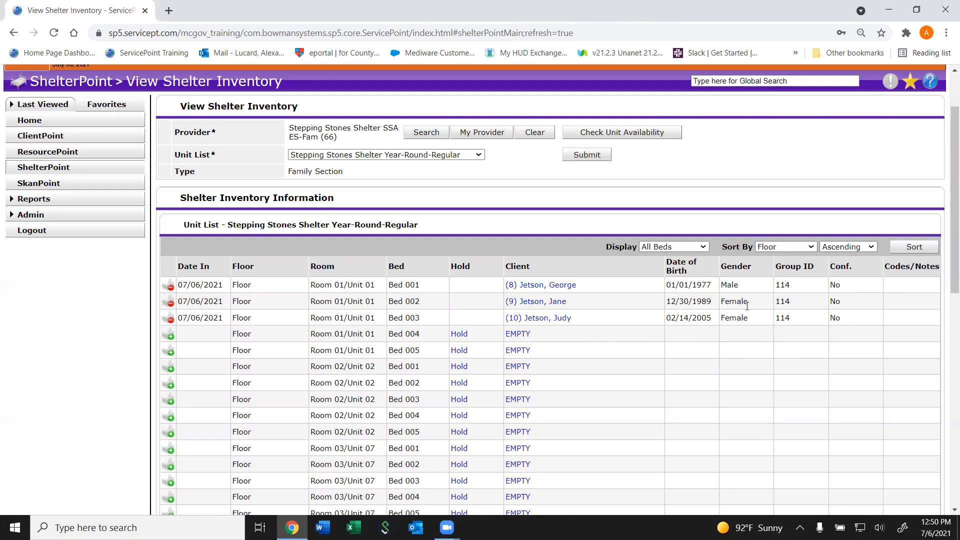
left_click_drag(952, 204, 943, 422)
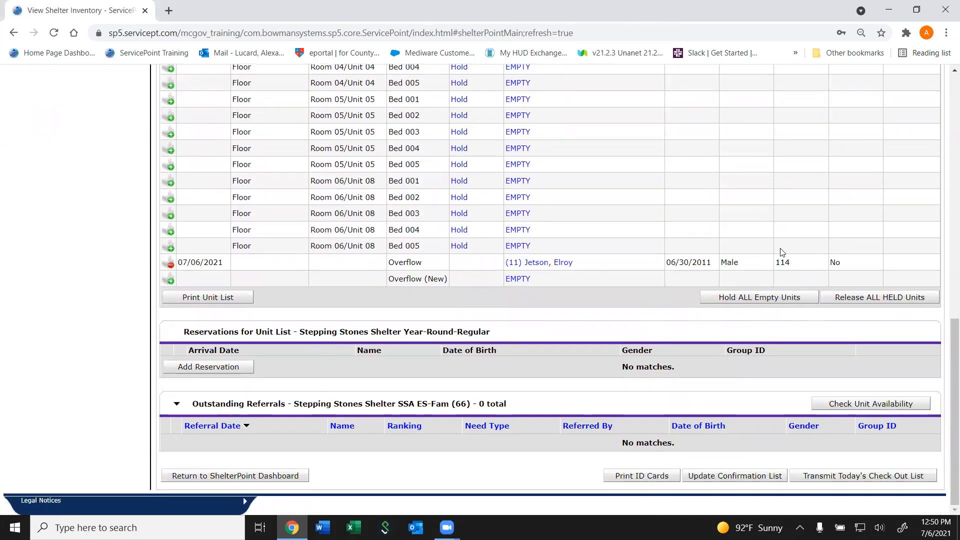
left_click_drag(949, 372, 921, 336)
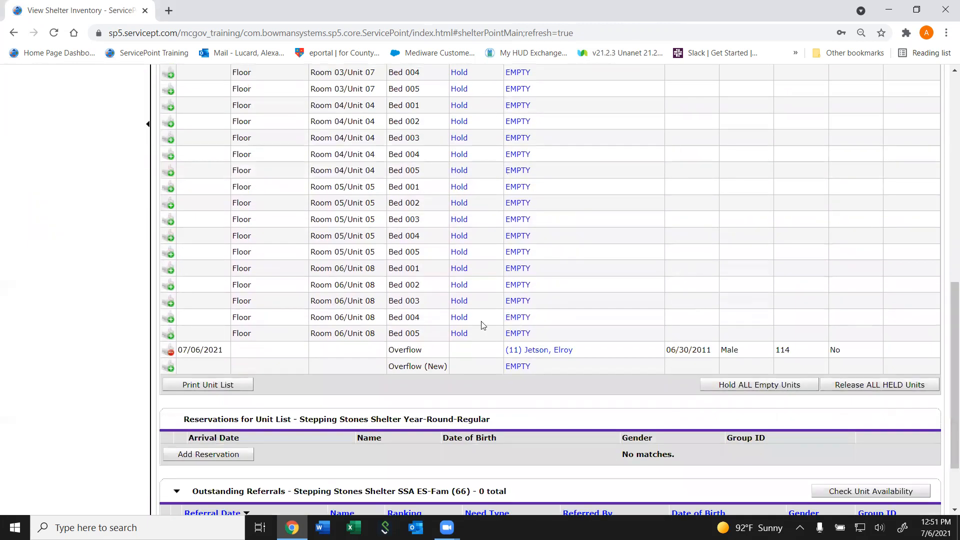
left_click_drag(946, 402, 946, 250)
- Open the stay record of the client placed in Overflow and go to its household unit assignments
scroll(946, 250, "down", 7)
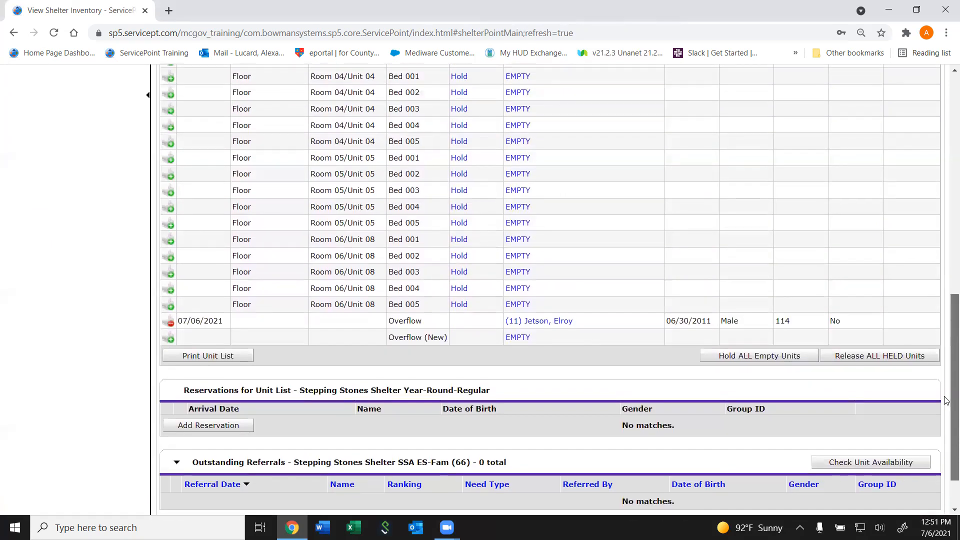
left_click(562, 321)
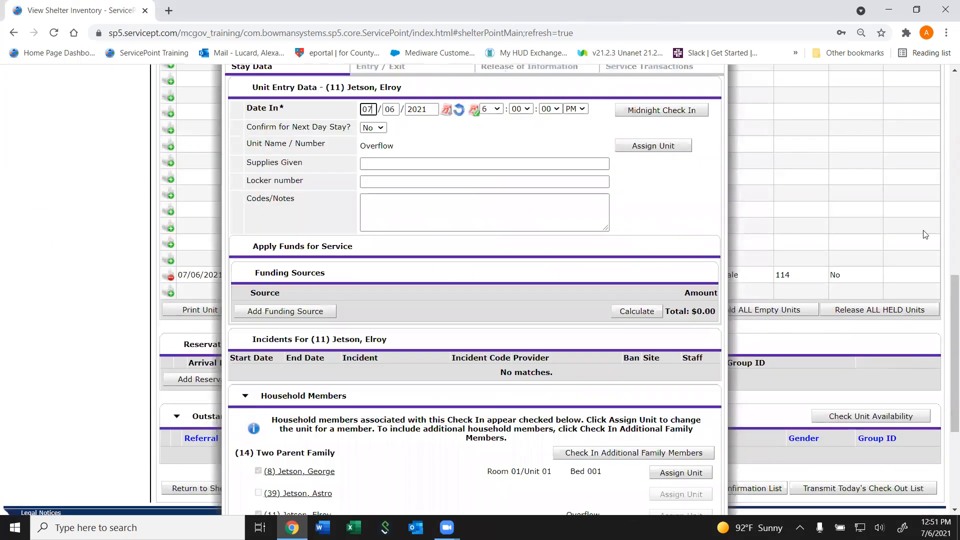
scroll(946, 323, "down", 4)
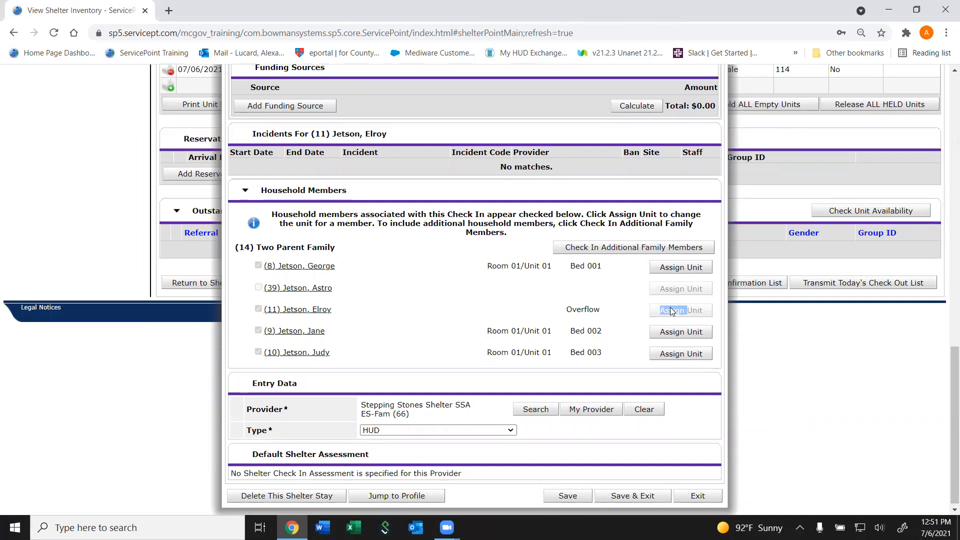
left_click(606, 291)
- Reassign the Overflow client to Floor / Room 01/Unit 01 / Bed 004, and save and exit the stay record
left_click_drag(953, 431, 944, 308)
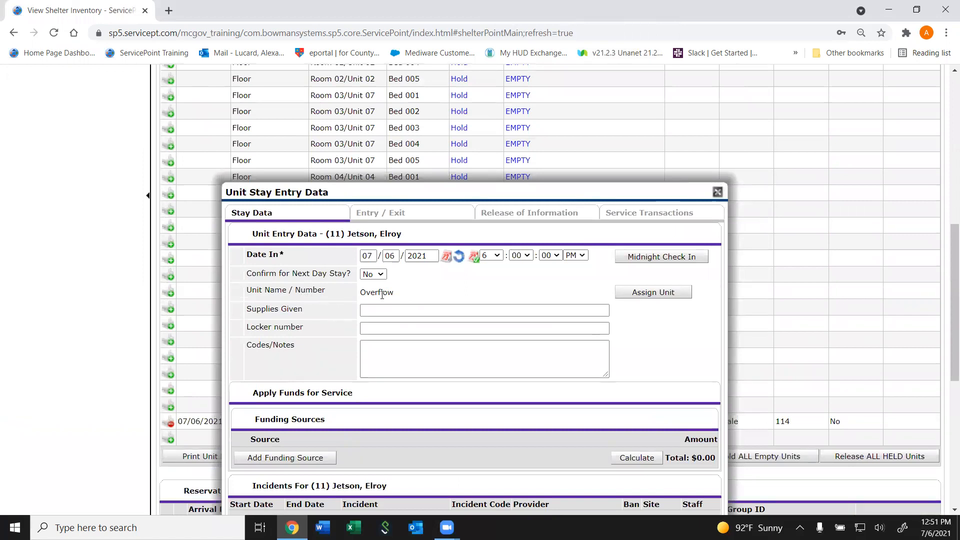
left_click(641, 294)
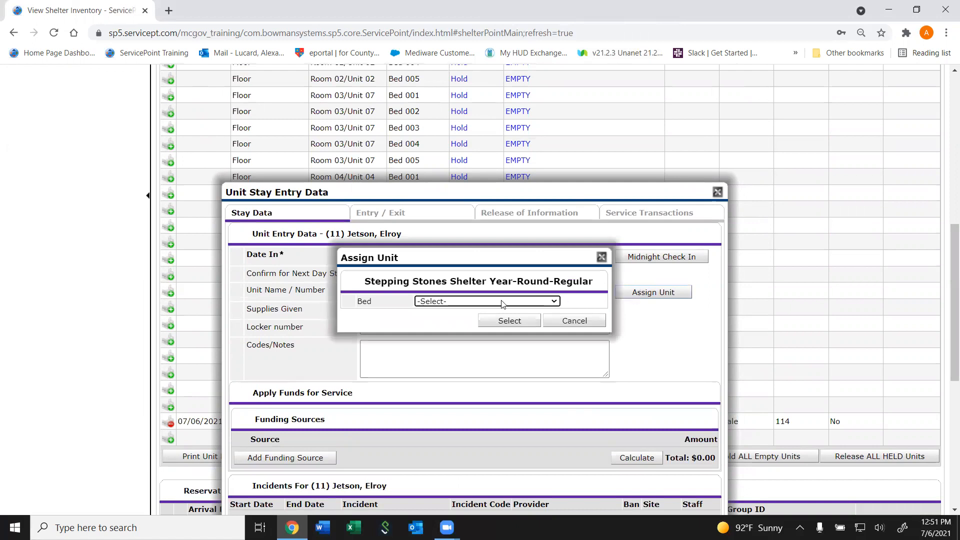
left_click(512, 301)
scroll(499, 125, "down", 1)
left_click_drag(552, 88, 561, 59)
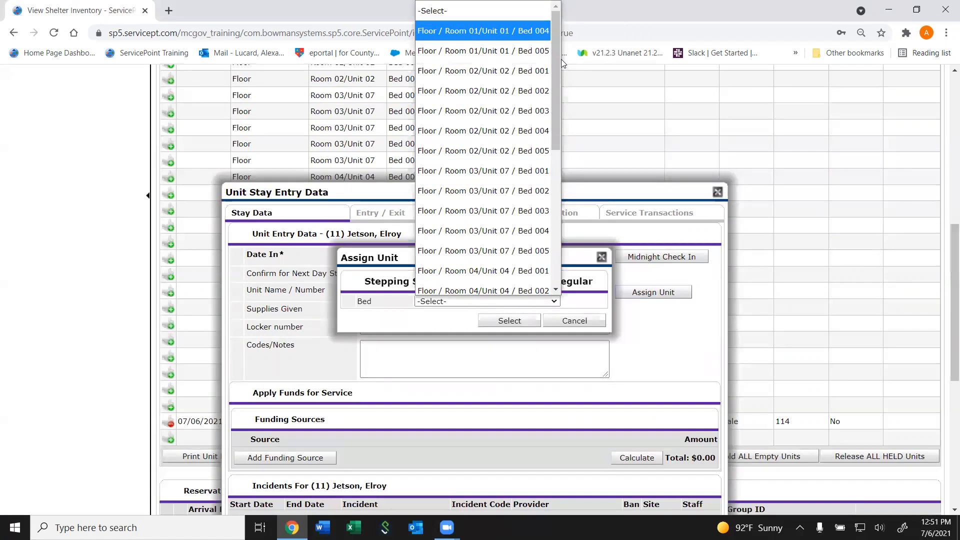
left_click(500, 31)
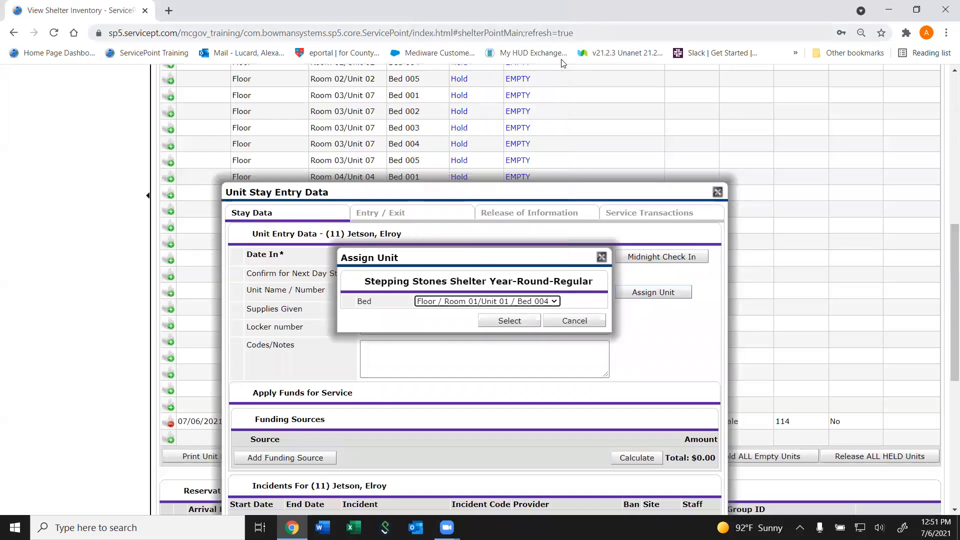
left_click(523, 323)
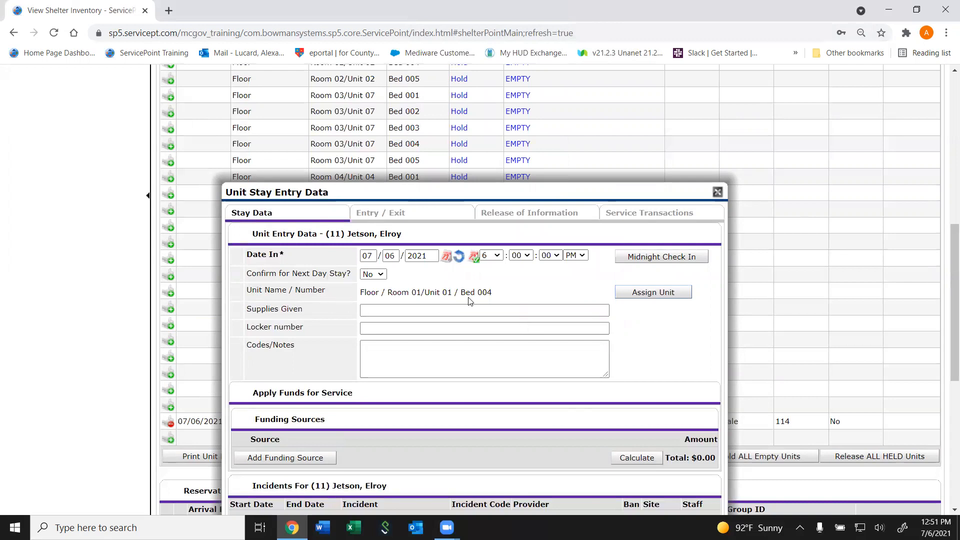
left_click_drag(953, 303, 867, 479)
left_click(632, 492)
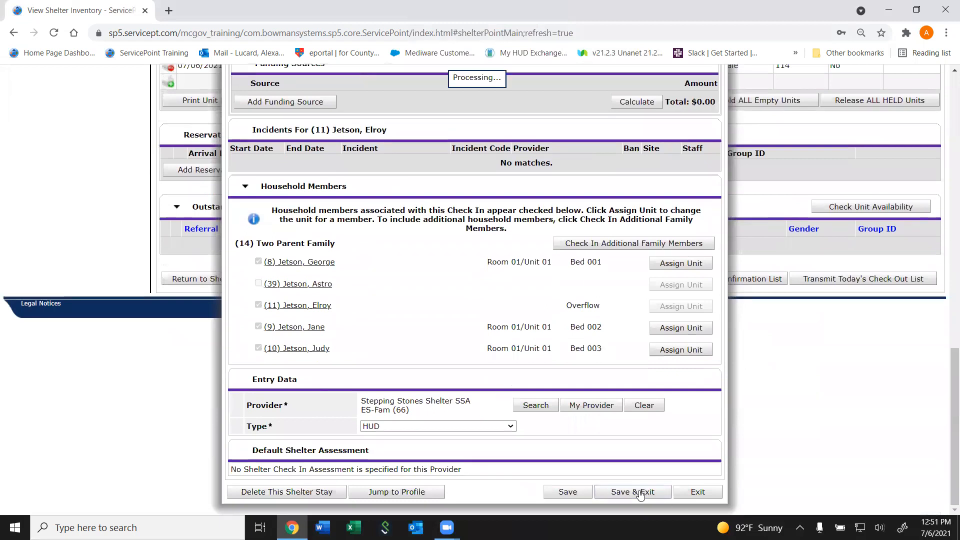
- Start a check-in for Room 01/Unit 01, Bed 005 and search for the remaining family member by partial first and last name
left_click_drag(951, 388, 945, 230)
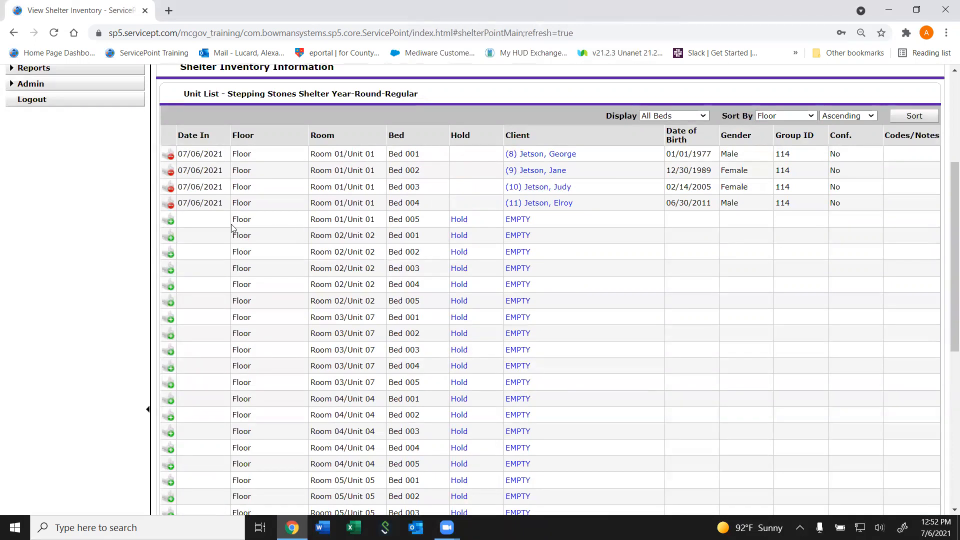
left_click(171, 223)
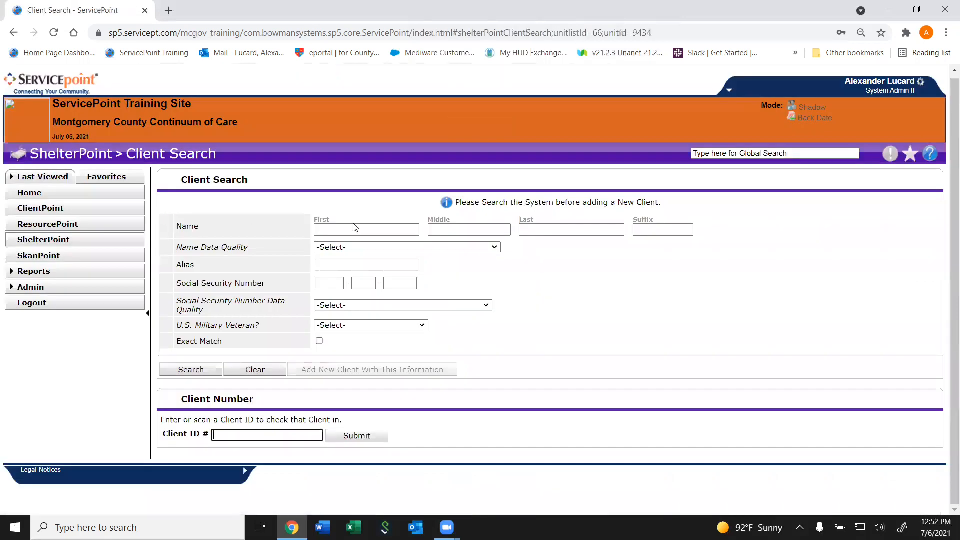
left_click(393, 233)
type("As")
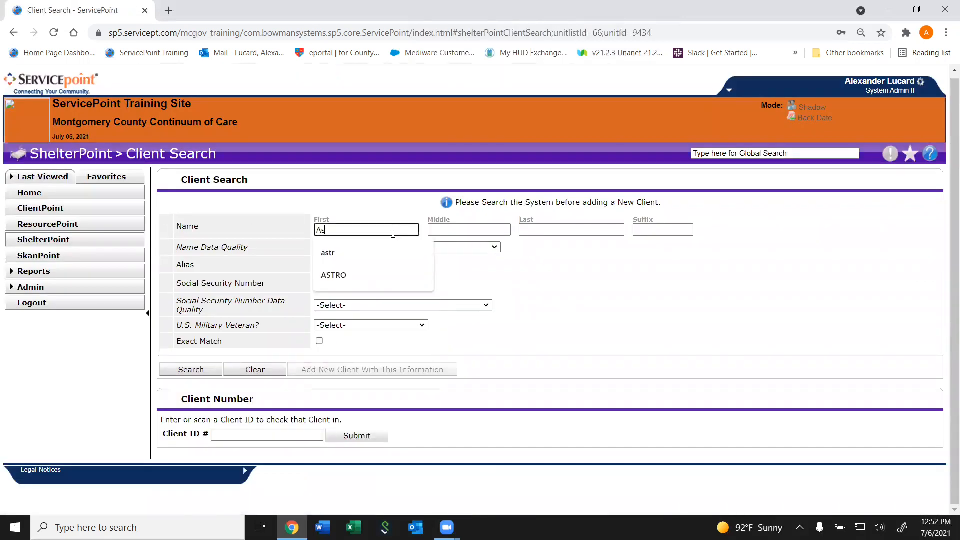
left_click(531, 229)
type("H")
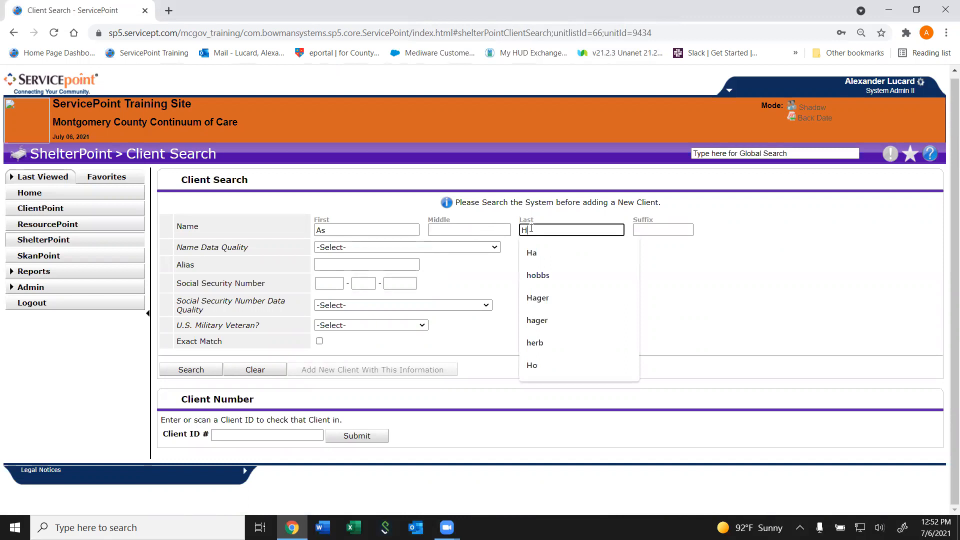
key("ctrl+j")
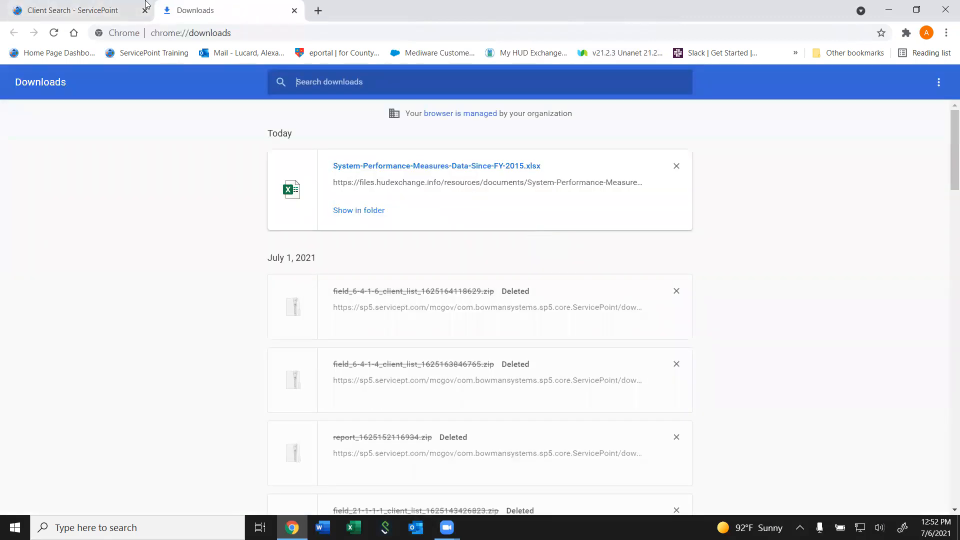
key("ctrl+w")
type("jet")
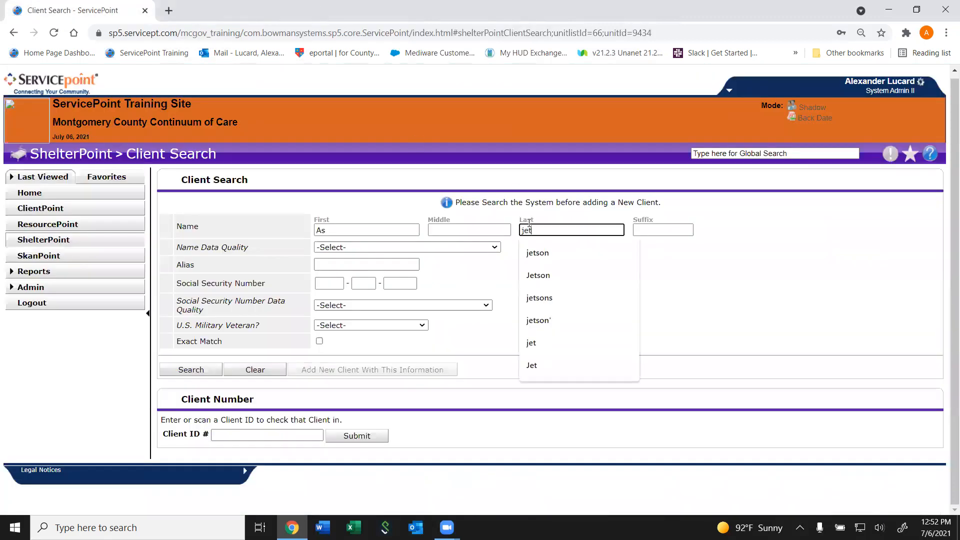
key("Return")
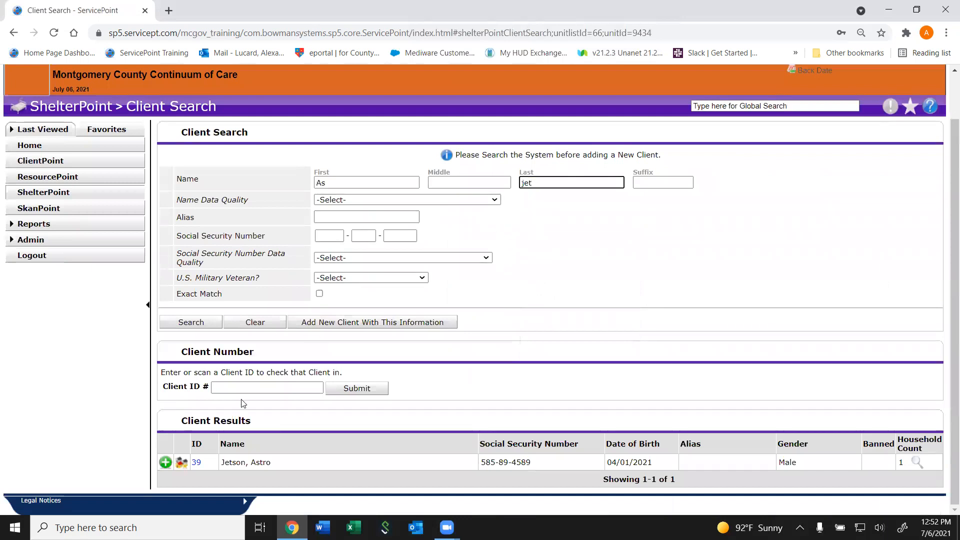
- Check the found client into Bed 005 individually with the default entry data, and save and exit
left_click(165, 463)
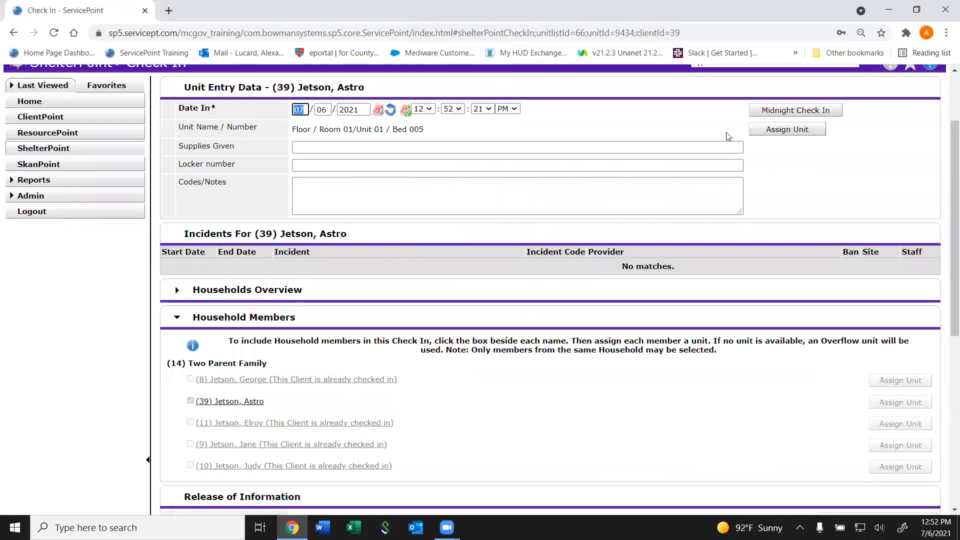
mouse_move(947, 153)
left_mouse_down()
mouse_move(946, 340)
mouse_move(946, 143)
left_mouse_up()
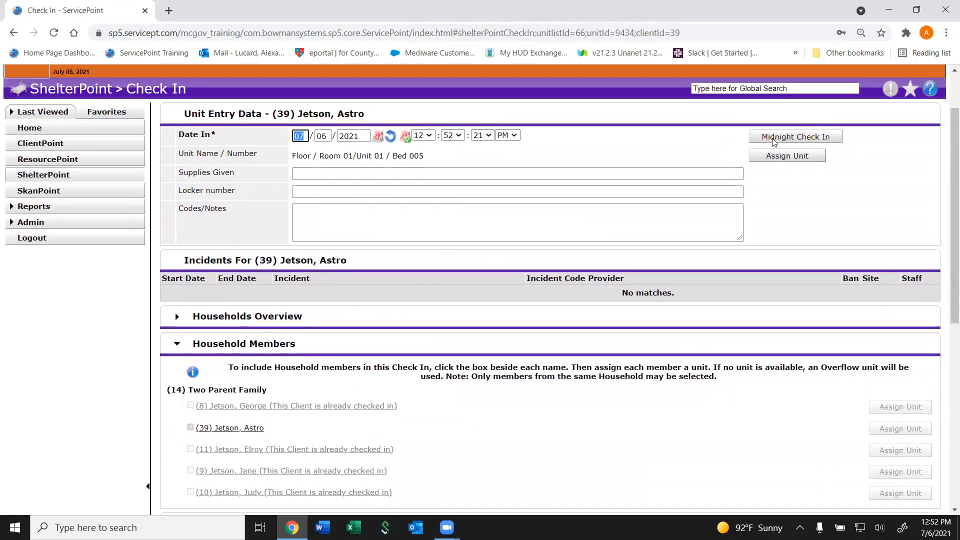
left_click_drag(952, 186, 945, 390)
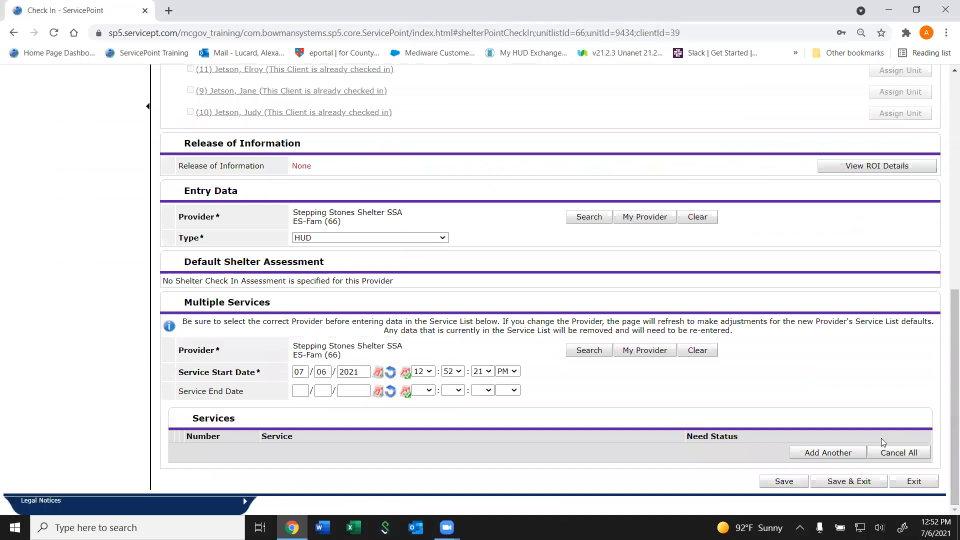
left_click(837, 484)
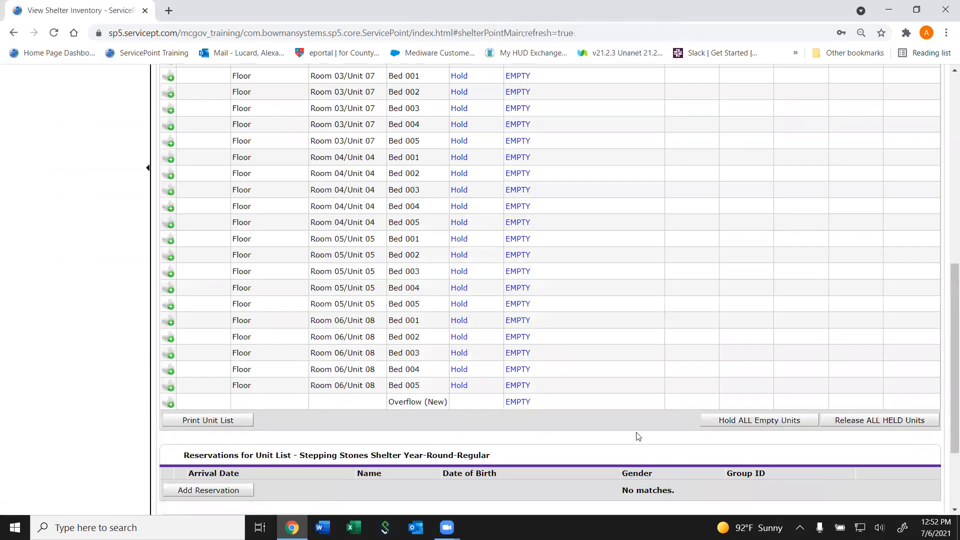
- Review the group IDs in the unit list, and search ClientPoint by partial name for the client in Bed 005
scroll(638, 437, "up", 6)
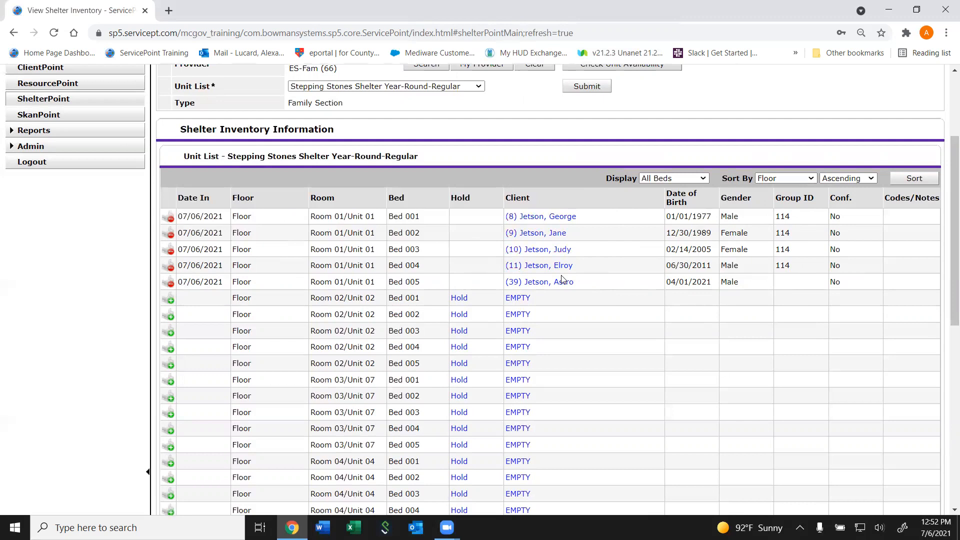
scroll(561, 278, "up", 2)
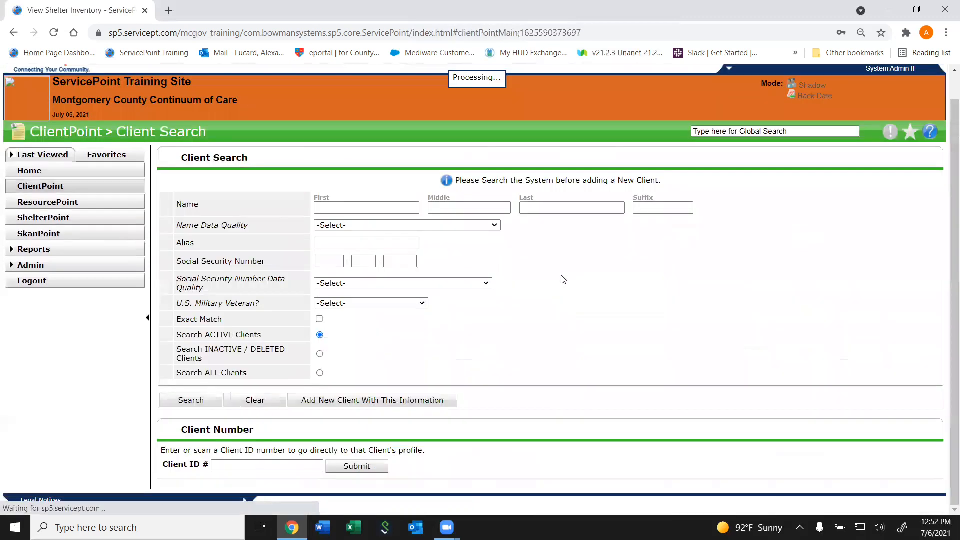
left_click(355, 208)
type("A")
type("s")
type("Je")
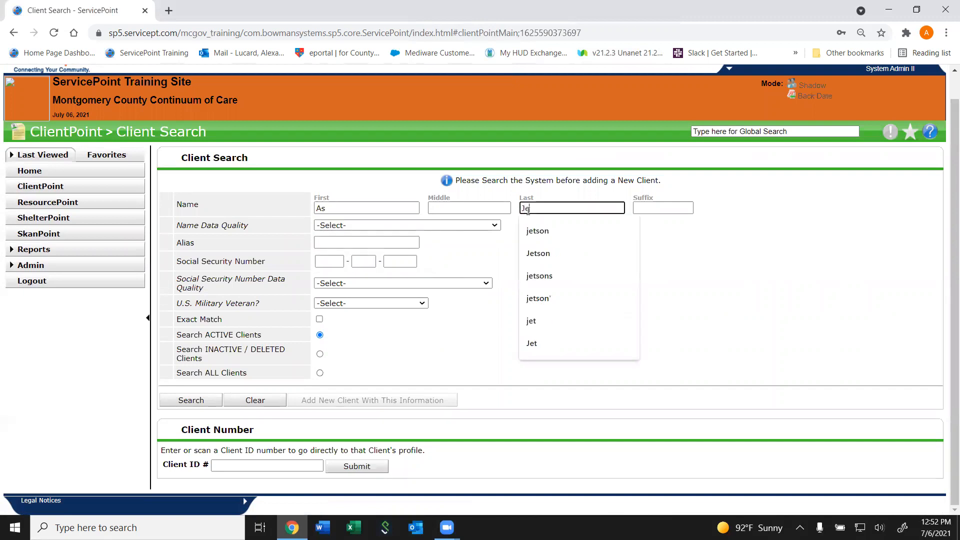
key("Return")
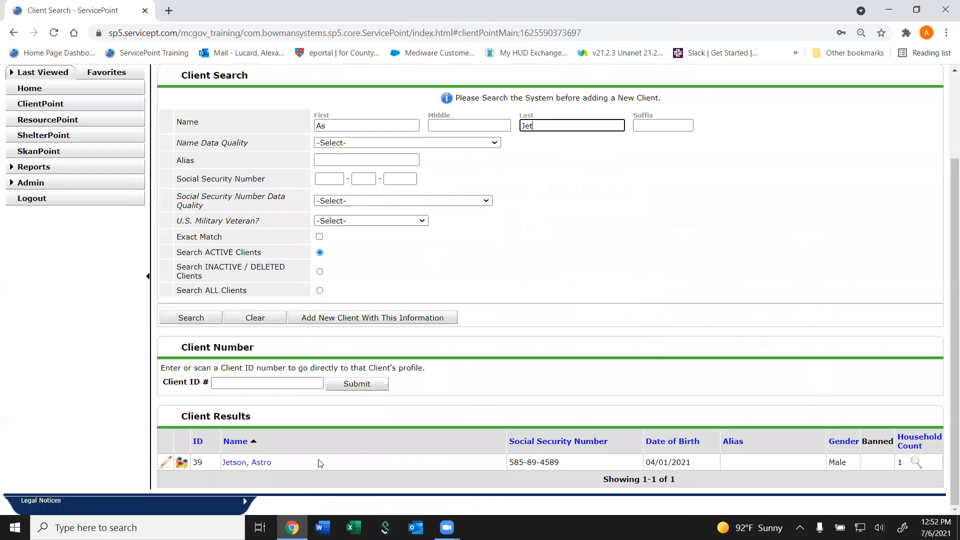
- Open the client's profile and check the Stepping Stones Shelter project start data for associated household members, leaving it unchanged
left_click(249, 461)
left_click(625, 233)
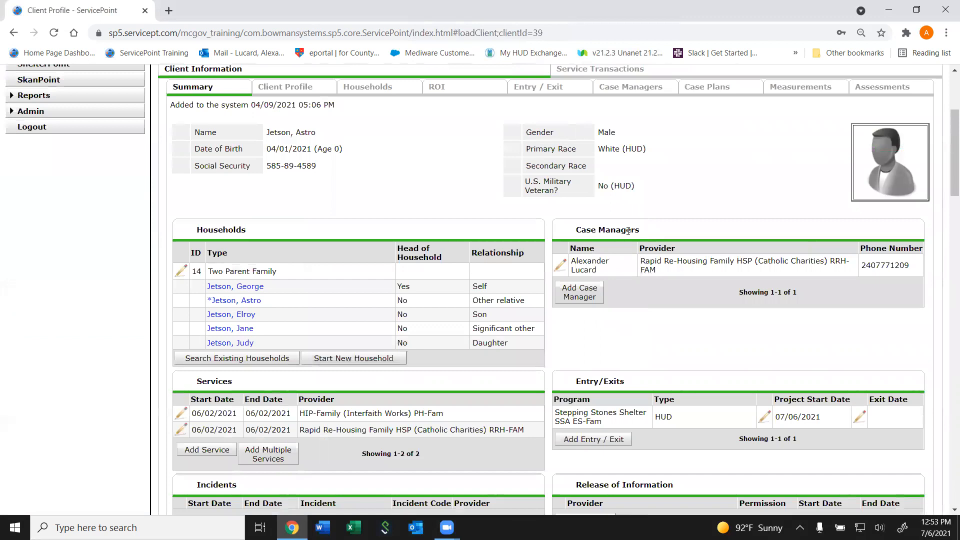
left_click(764, 416)
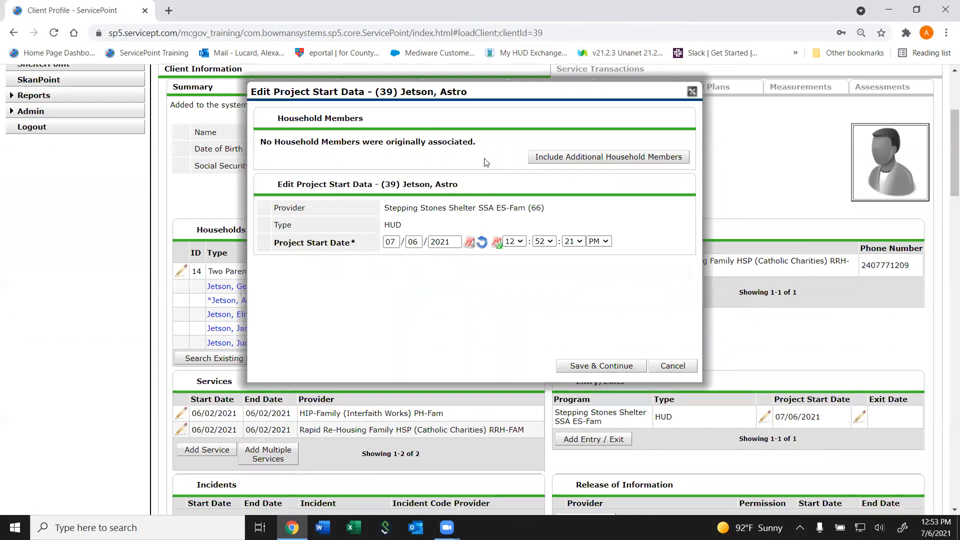
left_click(660, 365)
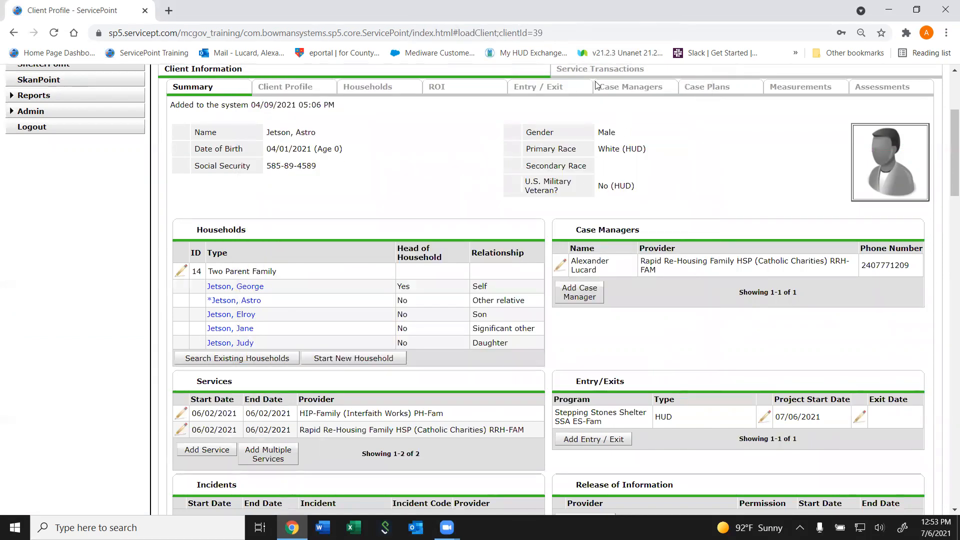
- Delete the client's individual Bed 005 shelter stay from the service transactions
left_click(576, 70)
left_click(233, 389)
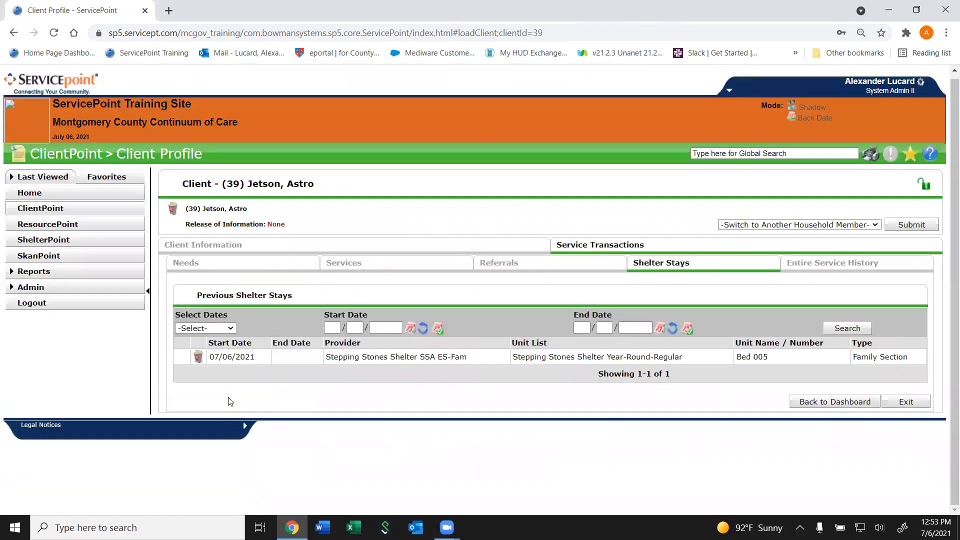
left_click(198, 356)
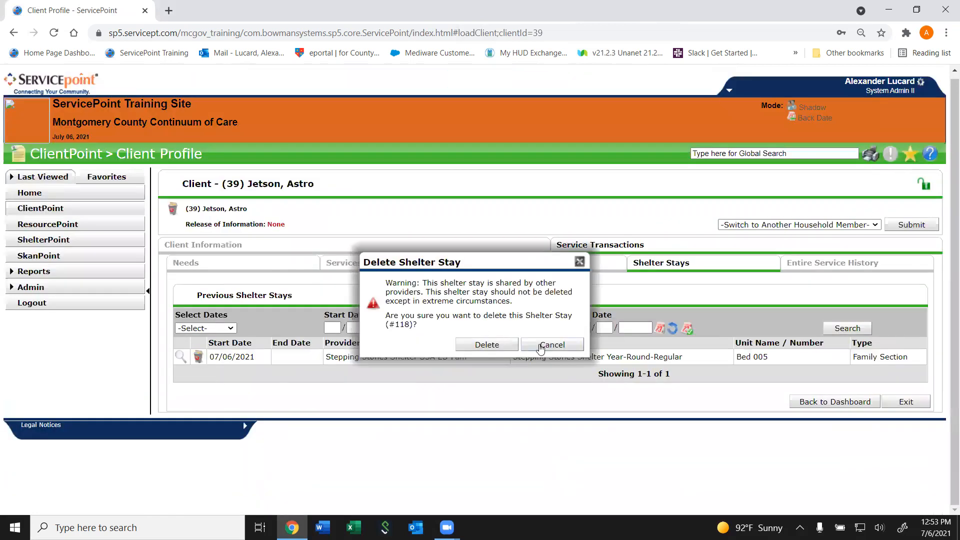
left_click(495, 349)
- Return to ShelterPoint and load the Stepping Stones Shelter Year-Round-Regular unit list for provider Stepping Stones Shelter SSA ES-Fam
left_click(44, 240)
left_click(431, 204)
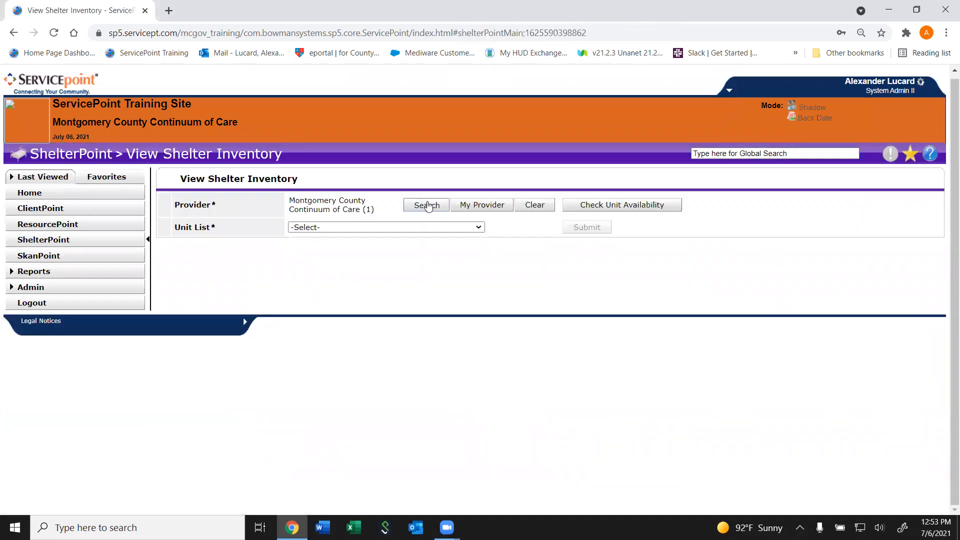
left_click(357, 146)
type("ste")
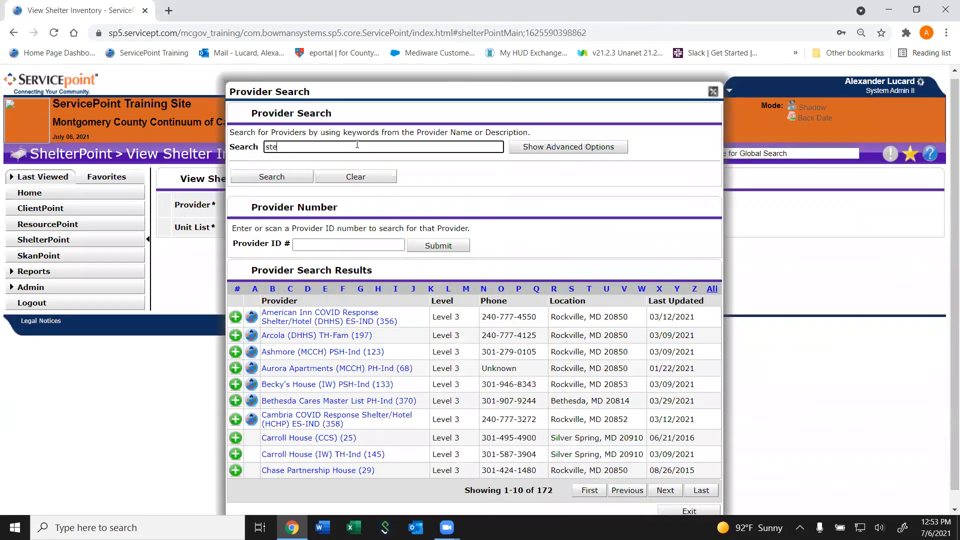
key("Return")
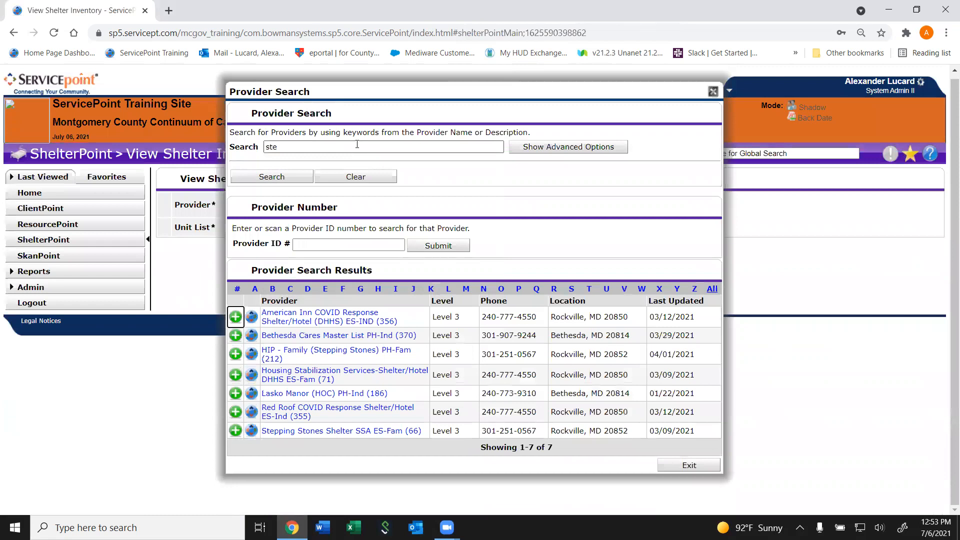
left_click(235, 430)
left_click(568, 415)
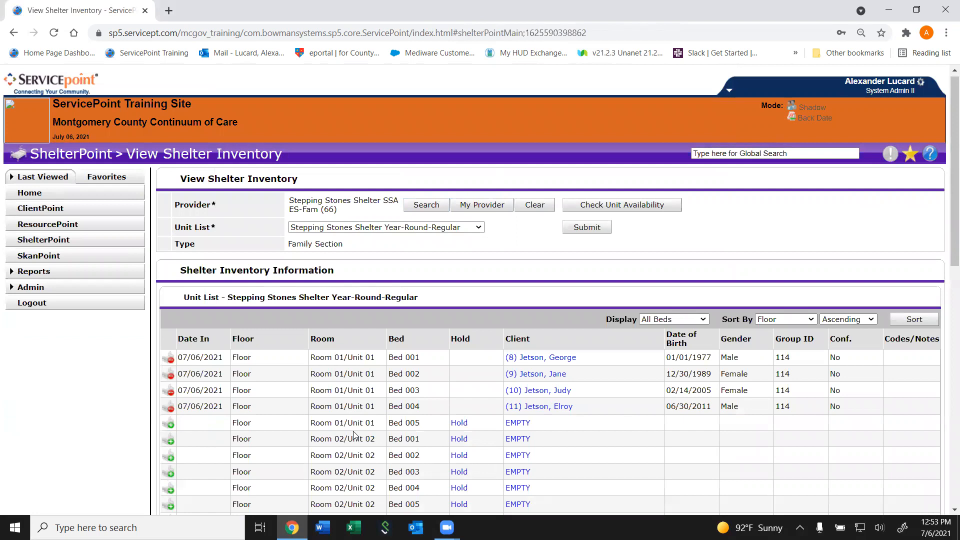
- Open the stay record of the client in Bed 001 and start checking in additional family members
scroll(353, 434, "down", 2)
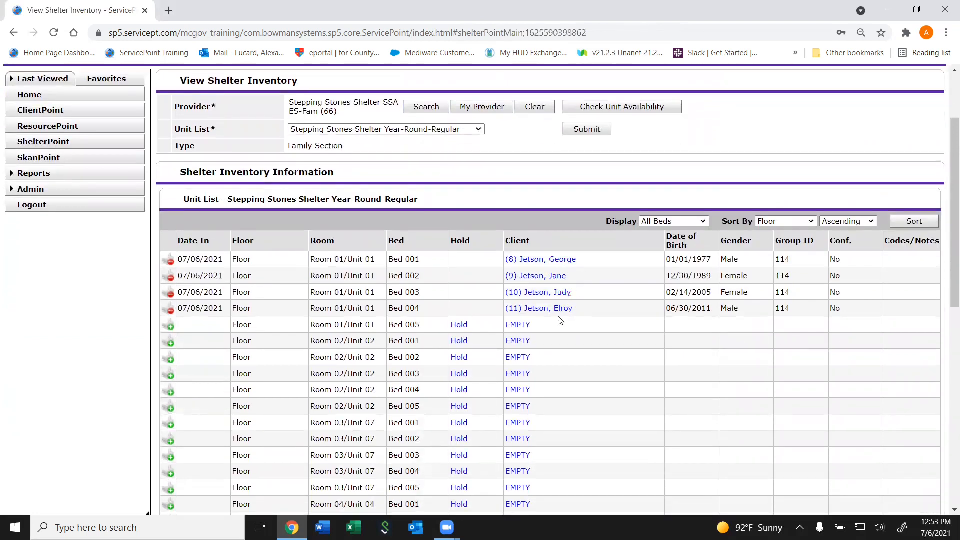
left_click(565, 261)
left_click_drag(952, 230, 952, 335)
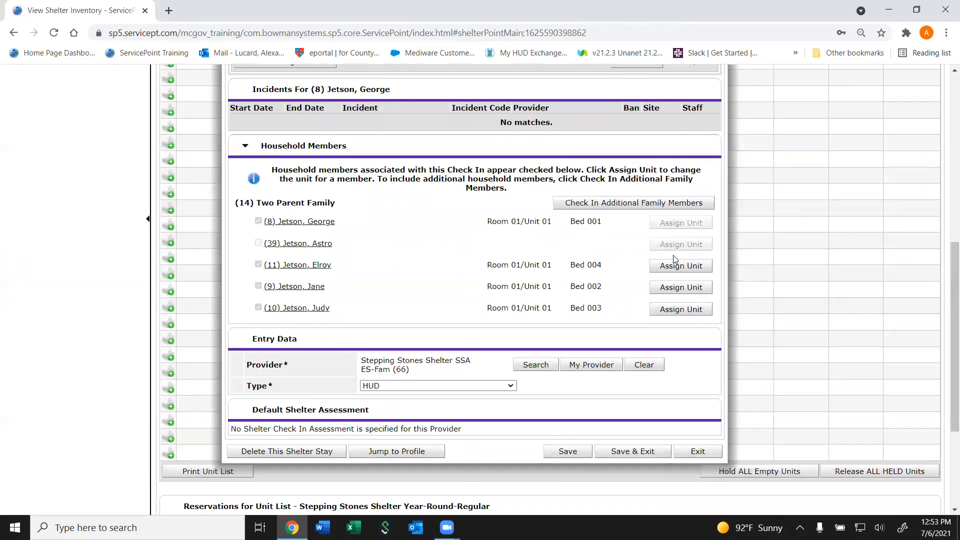
triple_click(685, 248)
left_click(617, 207)
left_click(604, 205)
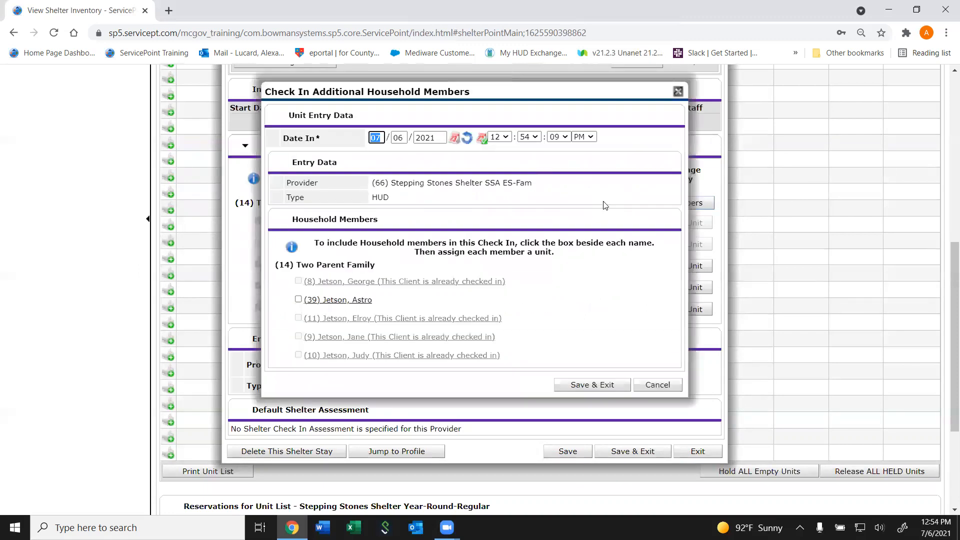
- Include the household member not yet checked in, and set Date In to 08/01/2021 at 6:00:00 PM
left_click(298, 300)
left_click(378, 137)
type("0801")
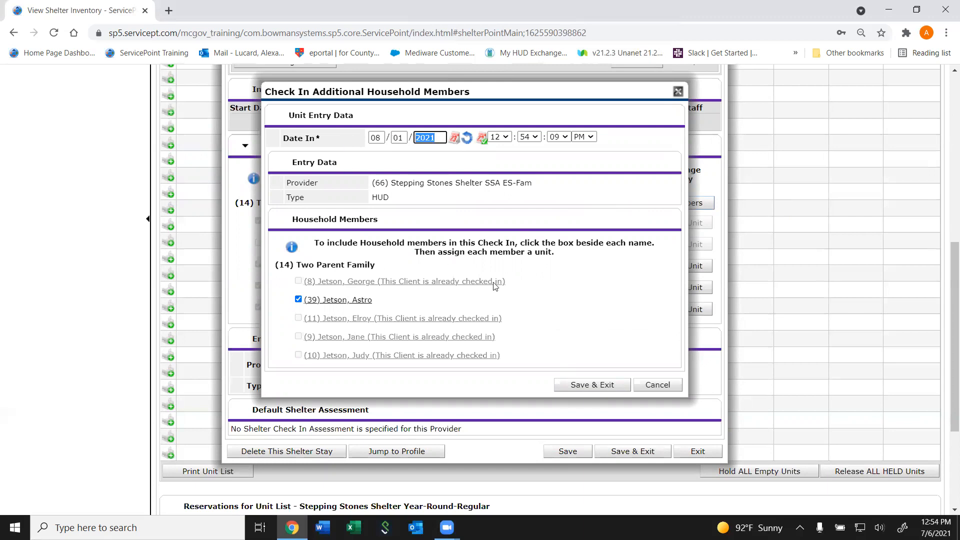
left_click(504, 138)
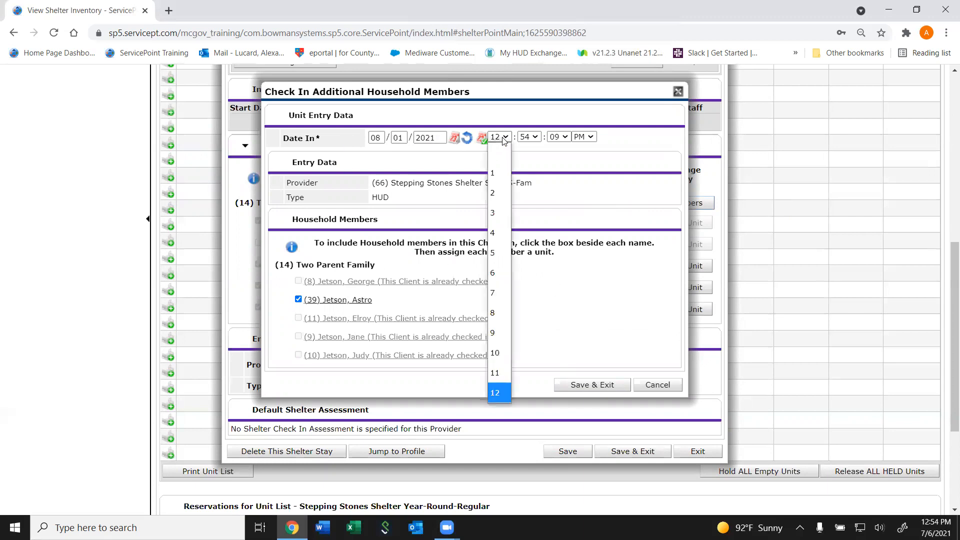
type("6")
key("Return")
key("Tab")
type("00")
key("Tab")
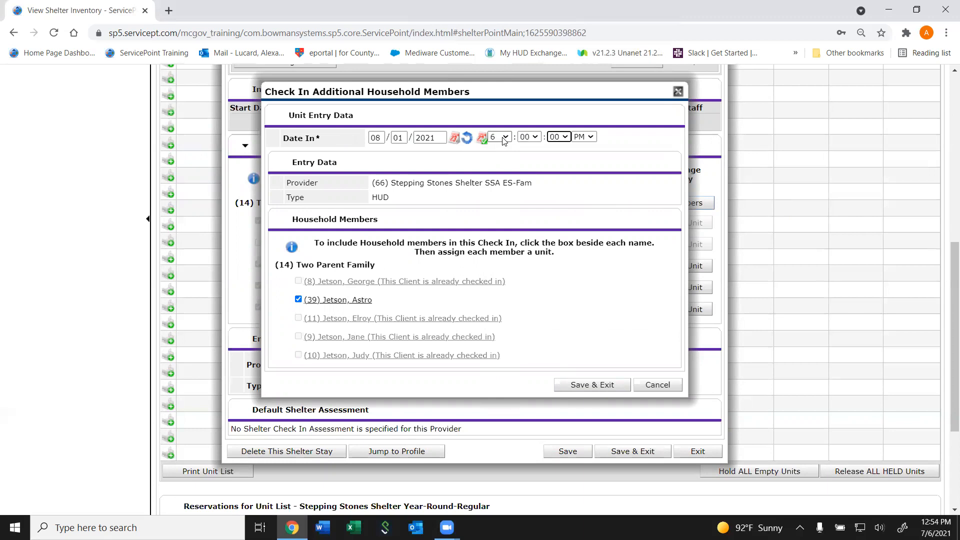
- Save the additional member's check-in, assign the member in Overflow to Floor / Room 01/Unit 01 / Bed 005, and save the stay record
left_click(608, 385)
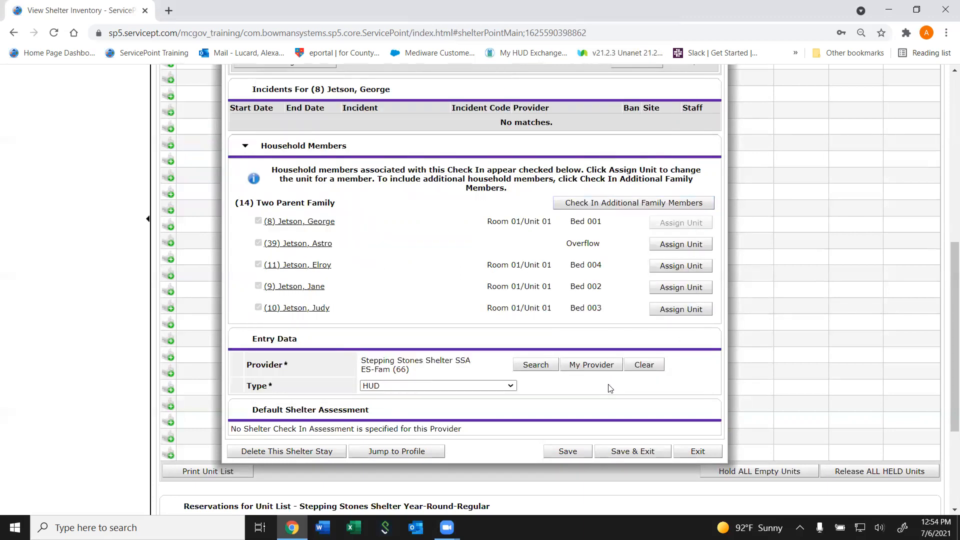
left_click(686, 252)
left_click(443, 302)
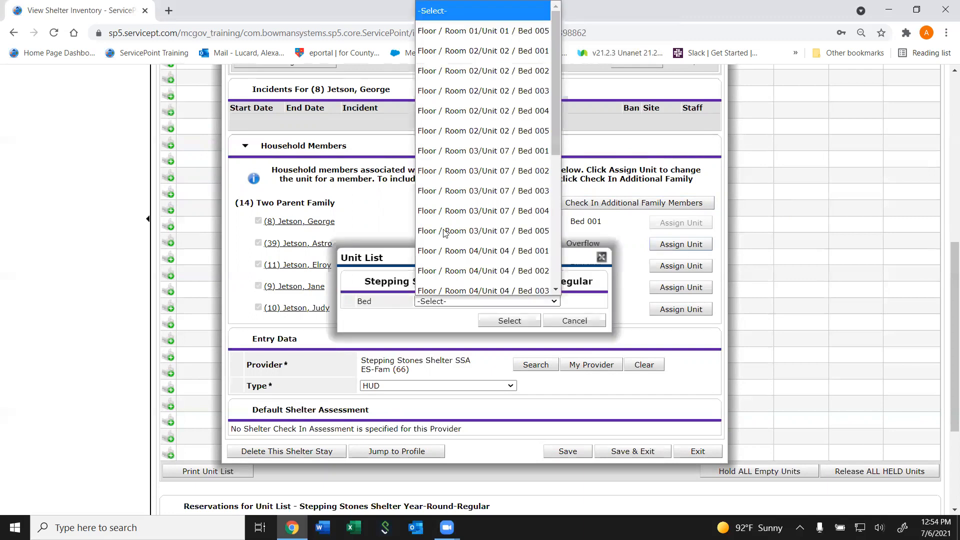
left_click(500, 25)
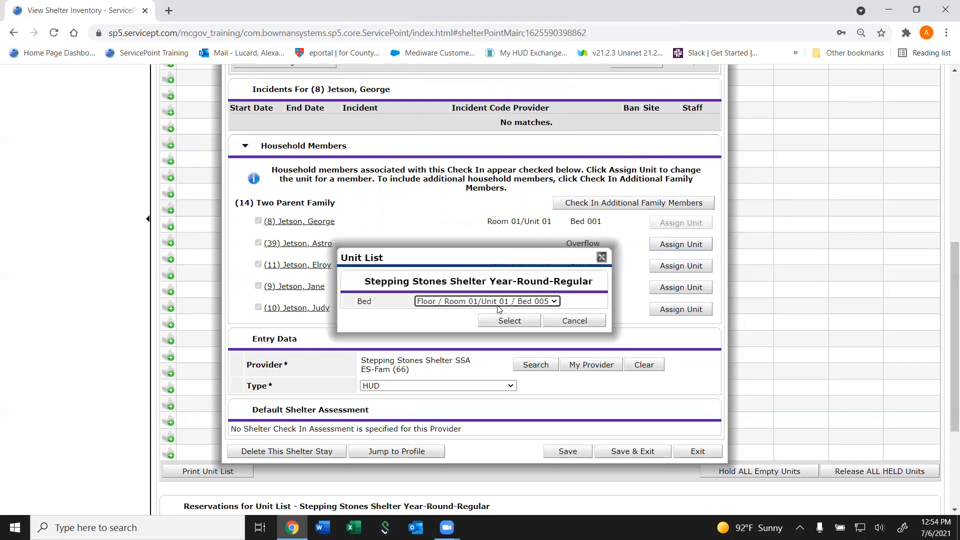
left_click(499, 320)
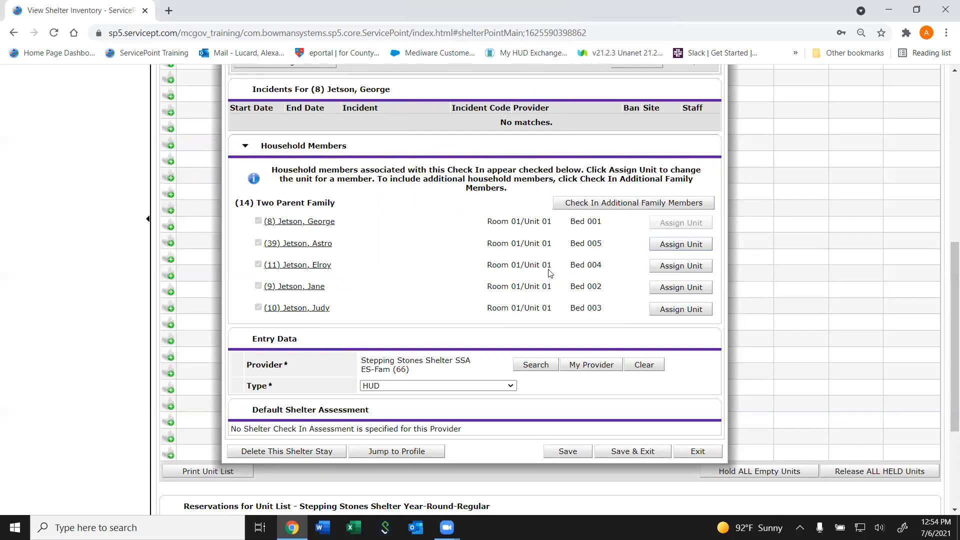
left_click(632, 451)
- Review the family's dates and group IDs in the unit list, and the household members in the Bed 001 client's stay record
scroll(624, 234, "up", 5)
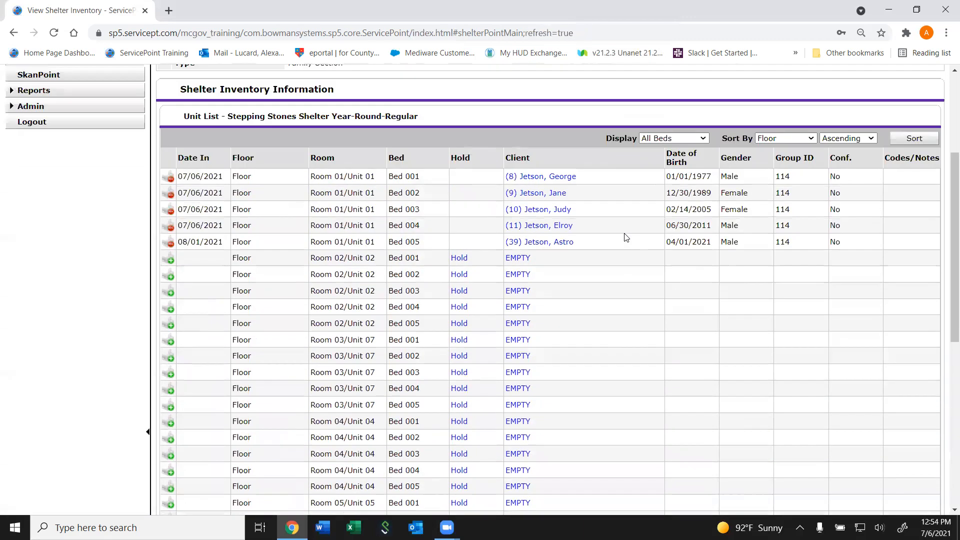
scroll(624, 234, "down", 2)
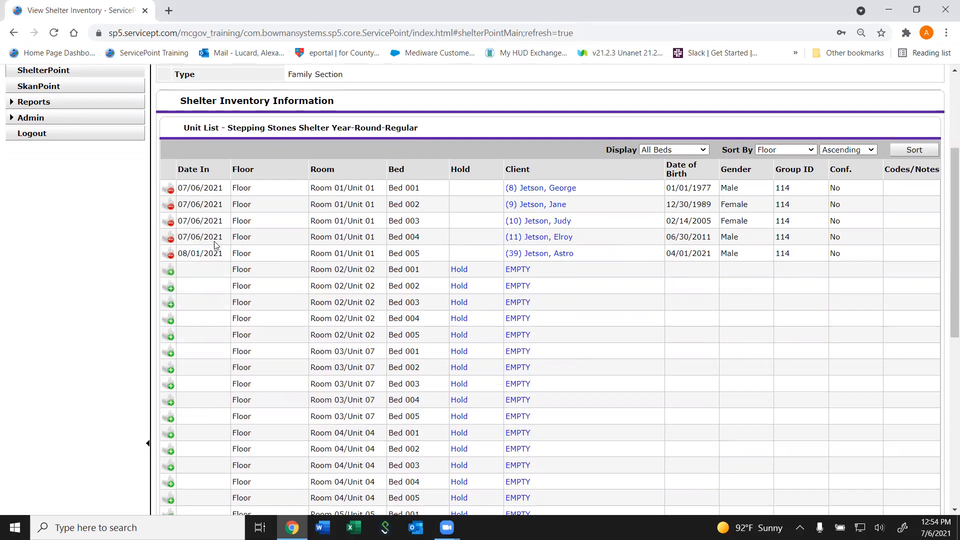
left_click_drag(779, 236, 776, 260)
left_click(790, 257)
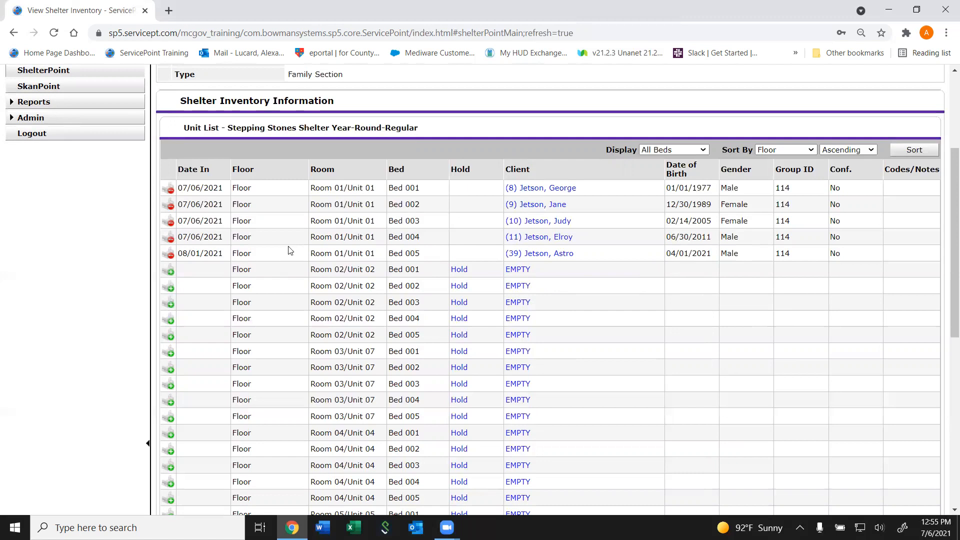
left_click(556, 189)
scroll(569, 363, "down", 3)
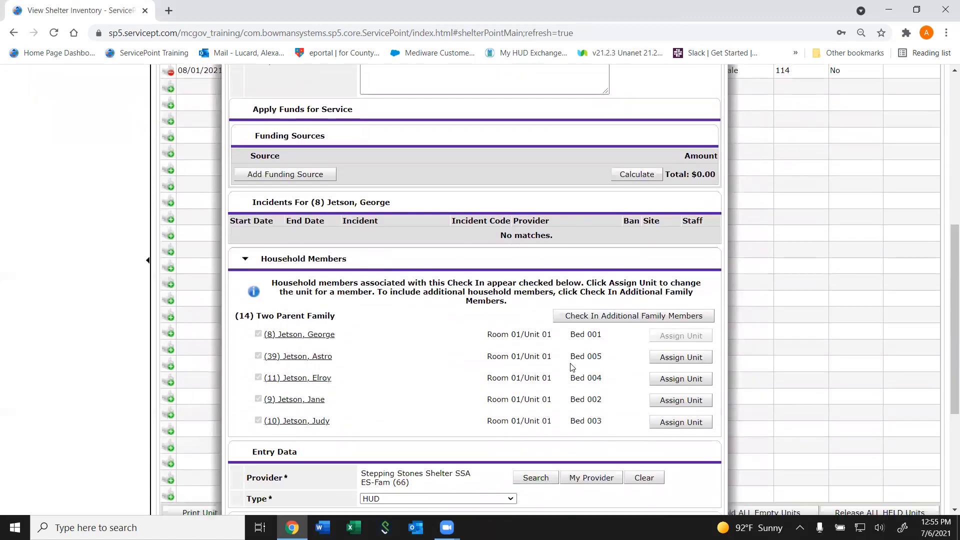
scroll(571, 367, "down", 1)
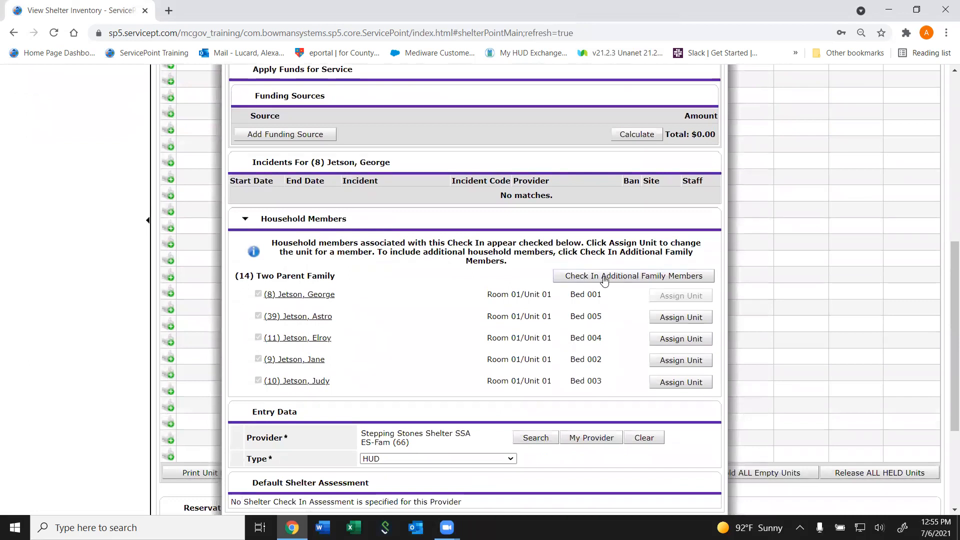
left_click_drag(947, 277, 945, 105)
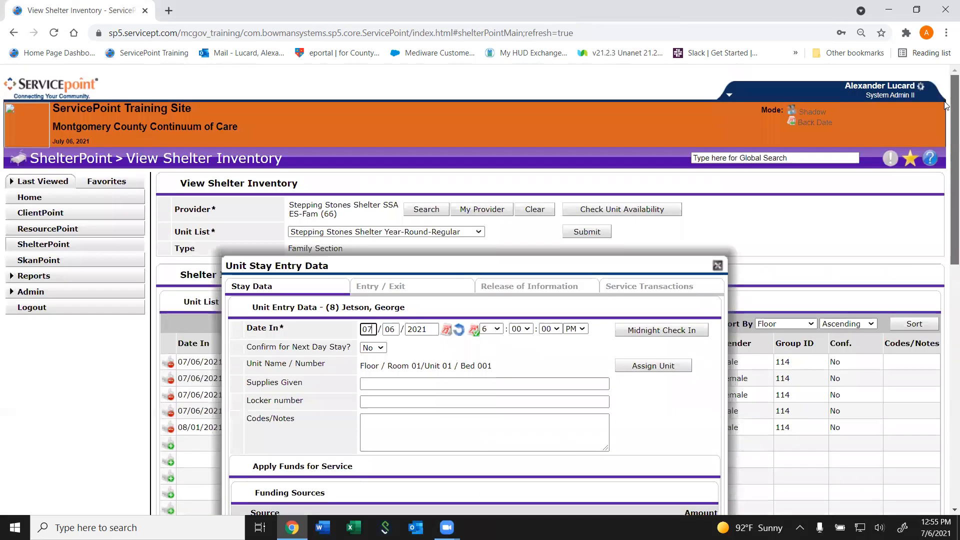
left_click(717, 266)
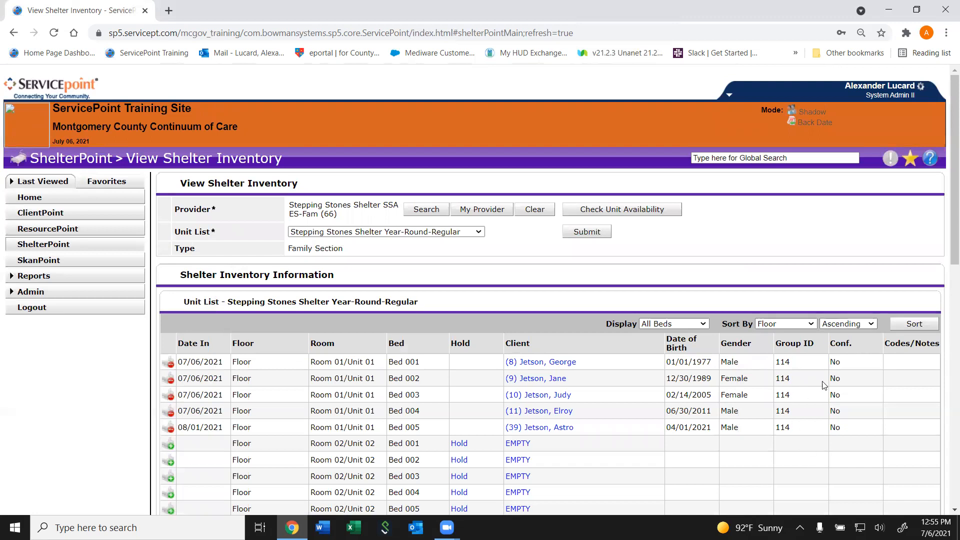
left_click(551, 362)
scroll(639, 305, "down", 3)
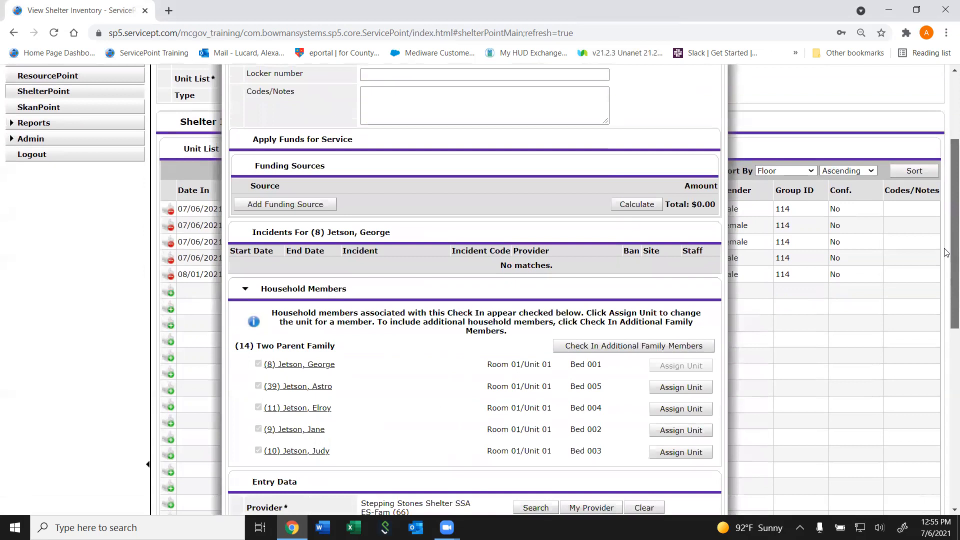
left_click_drag(946, 275, 944, 185)
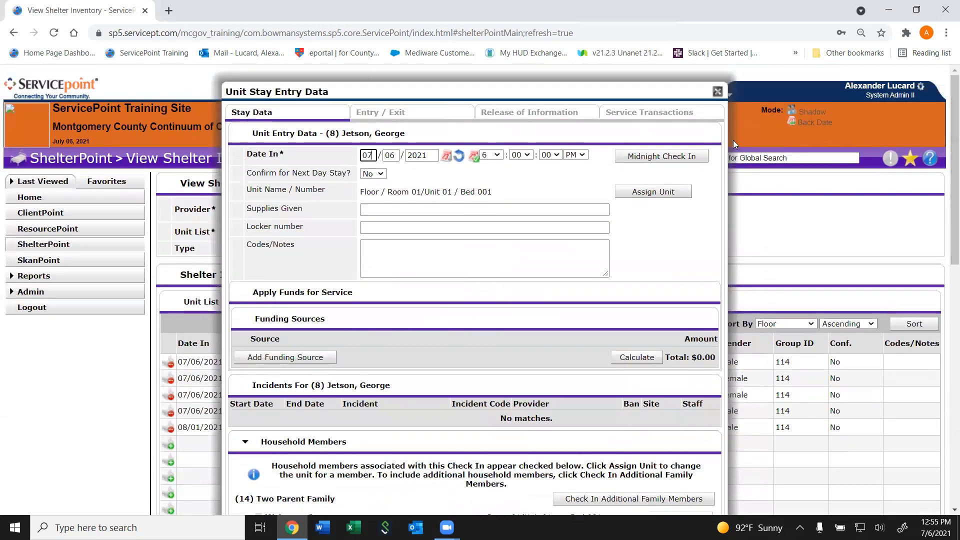
left_click(717, 92)
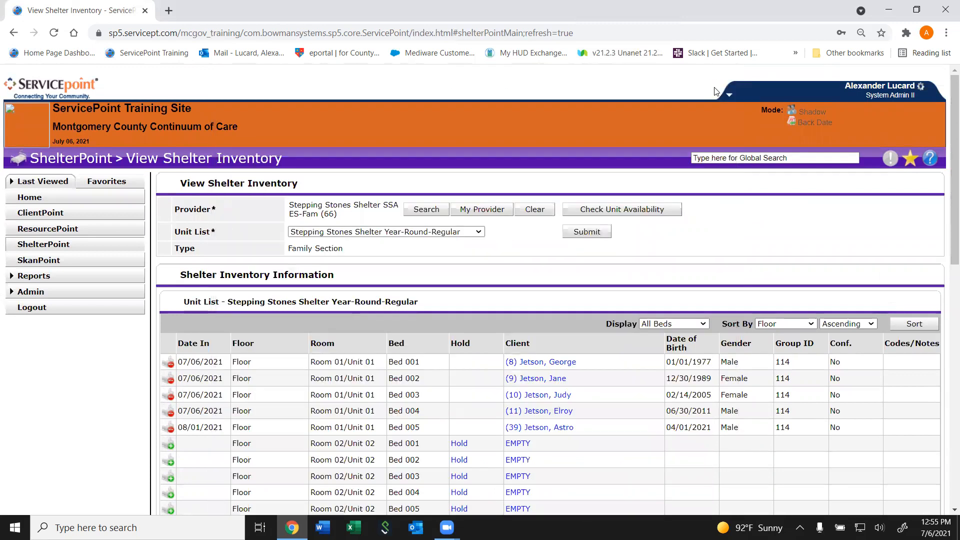
- Find provider Rainbow Place (RPA) ES-Ind, load its Rainbow Place Seasonal unit list, and look over the bed assignments
left_click_drag(951, 194, 936, 239)
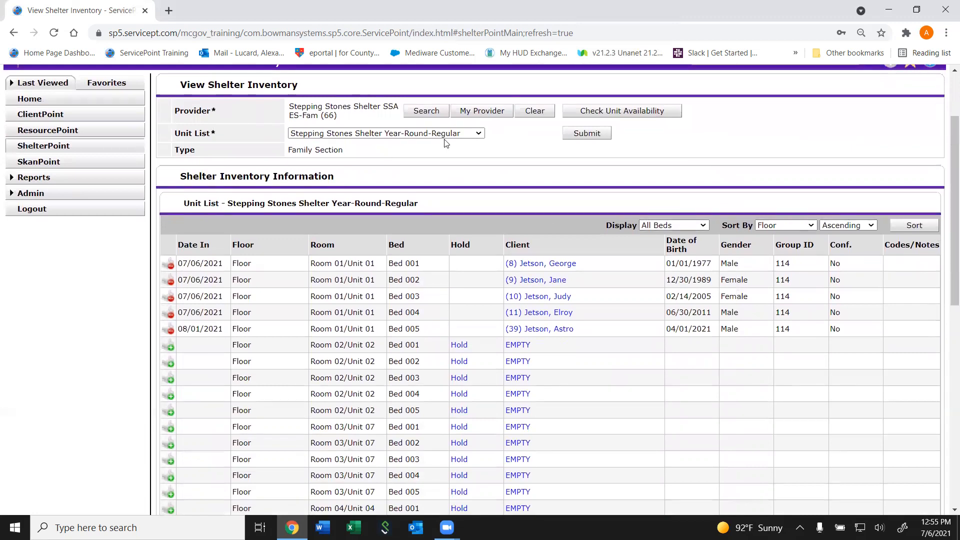
left_click(433, 112)
left_click(390, 148)
type("rainbow")
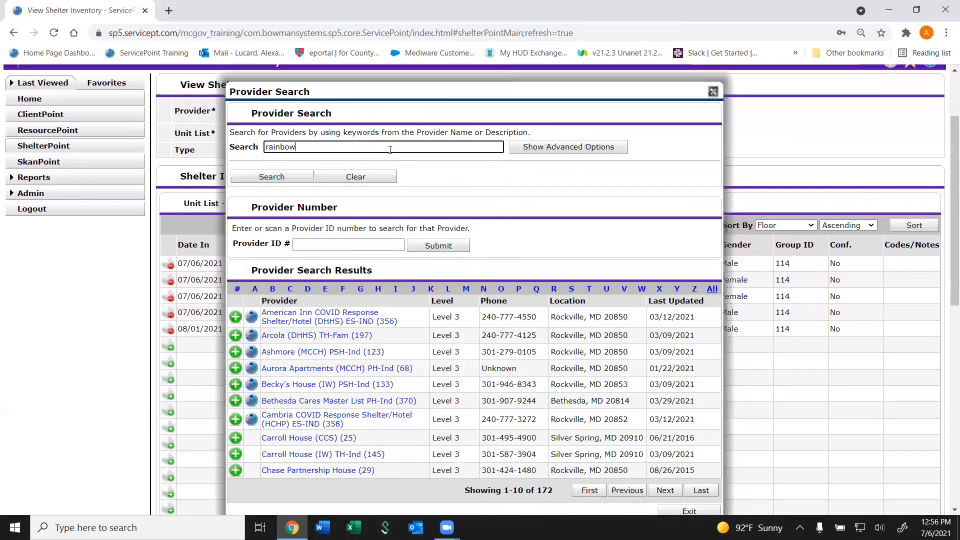
key("Return")
left_click(234, 133)
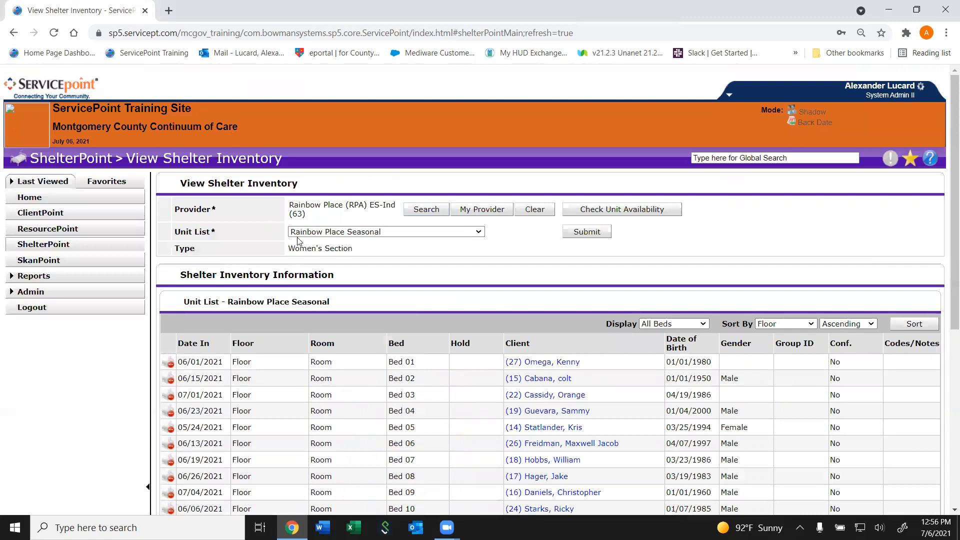
left_click_drag(946, 212, 945, 258)
scroll(946, 258, "down", 1)
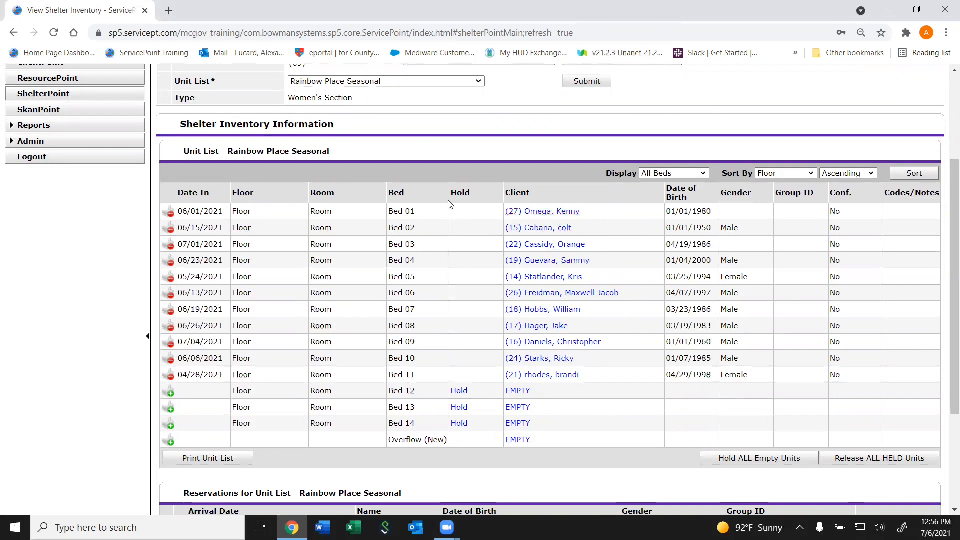
left_click_drag(588, 215, 469, 220)
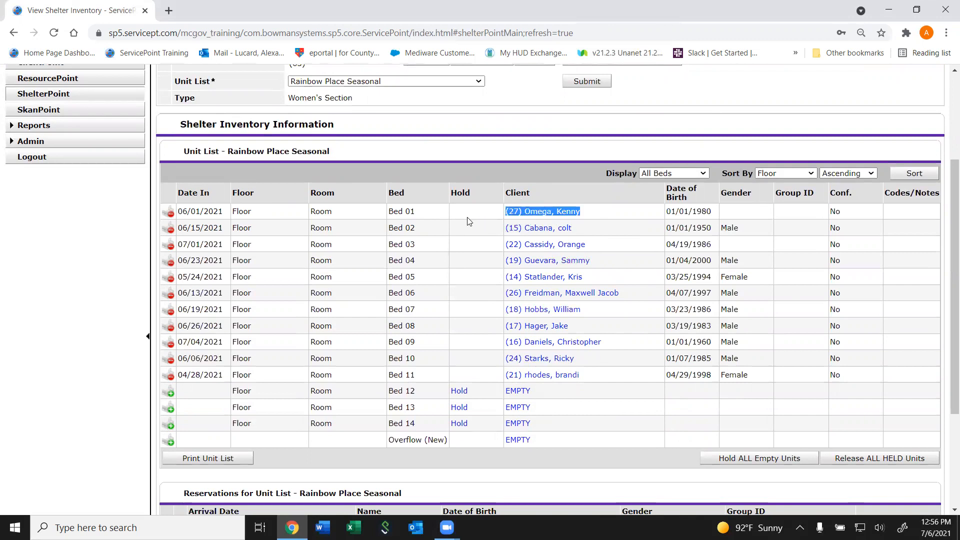
left_click(466, 226)
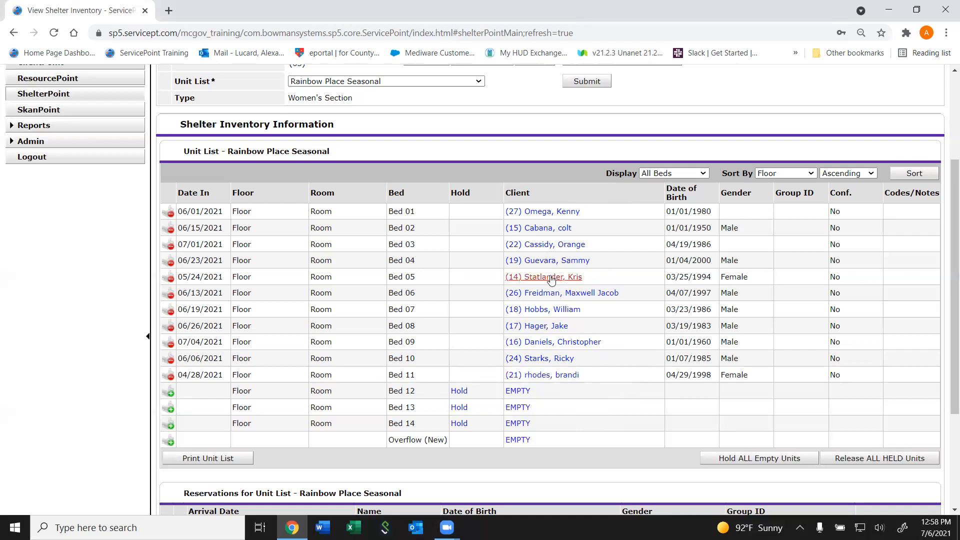
left_click(570, 379)
left_click(659, 147)
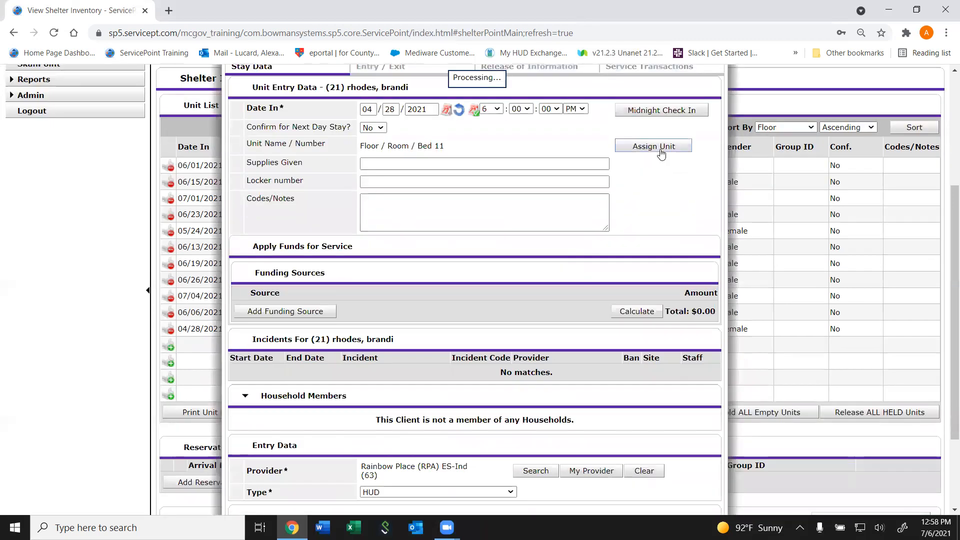
left_click(494, 300)
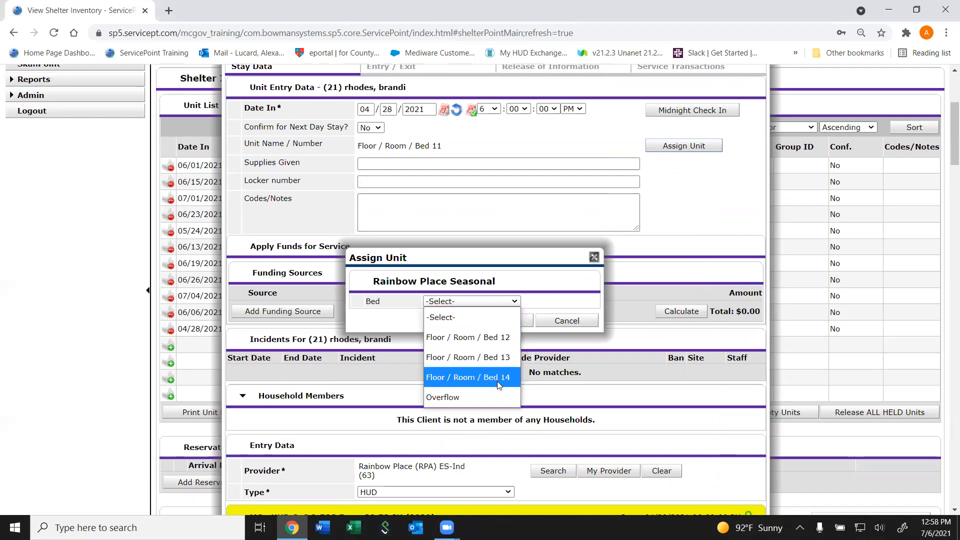
left_click(944, 118)
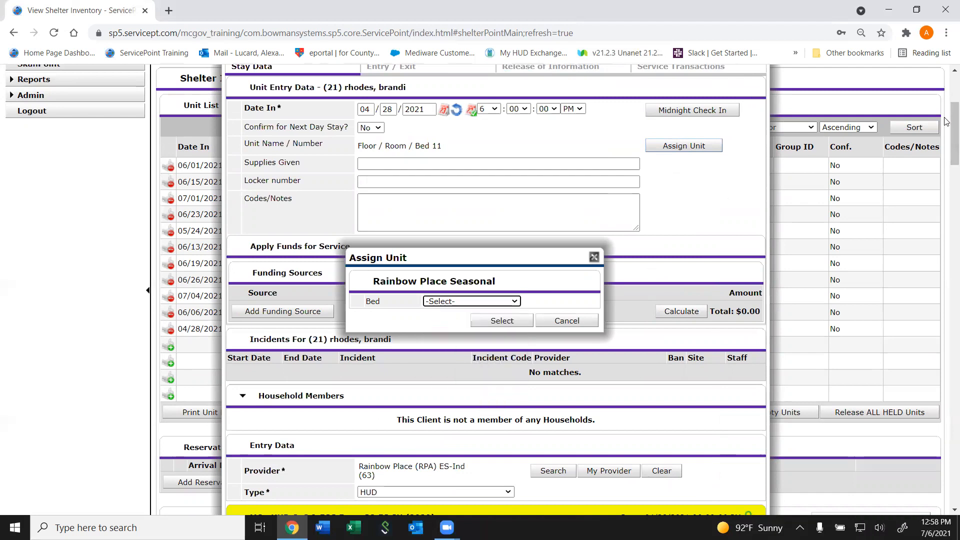
scroll(944, 117, "up", 4)
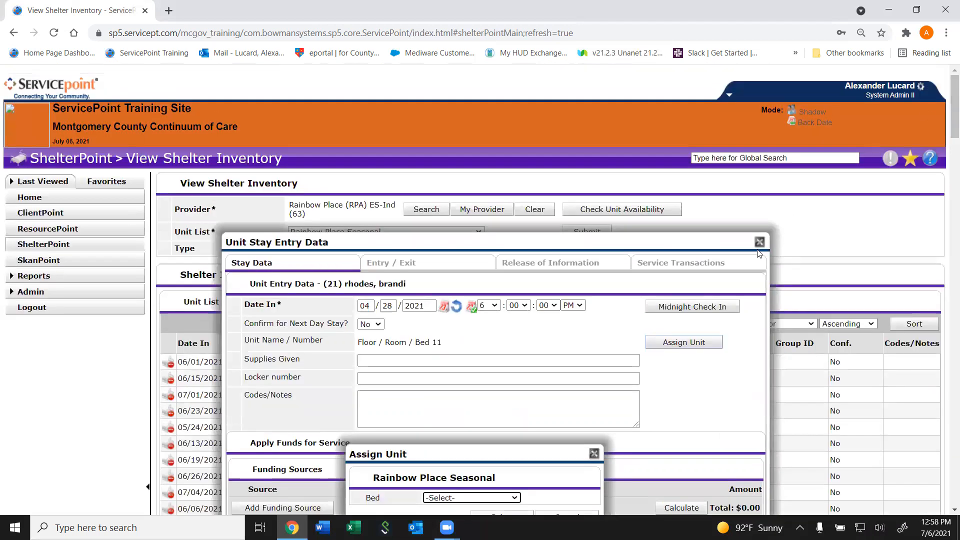
left_click(594, 453)
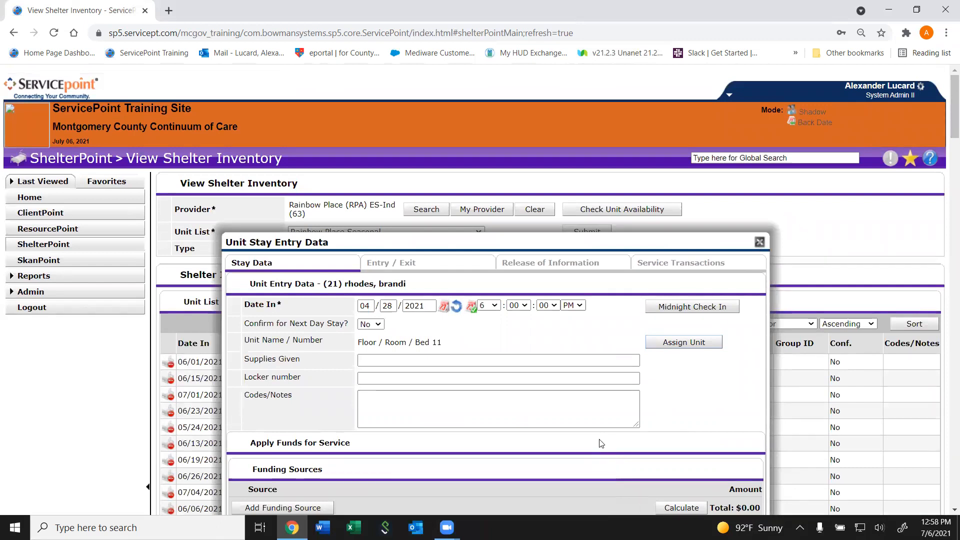
left_click(758, 242)
- Reassign the client in Bed 05 to Overflow and save the stay record
scroll(758, 243, "down", 2)
scroll(758, 243, "down", 1)
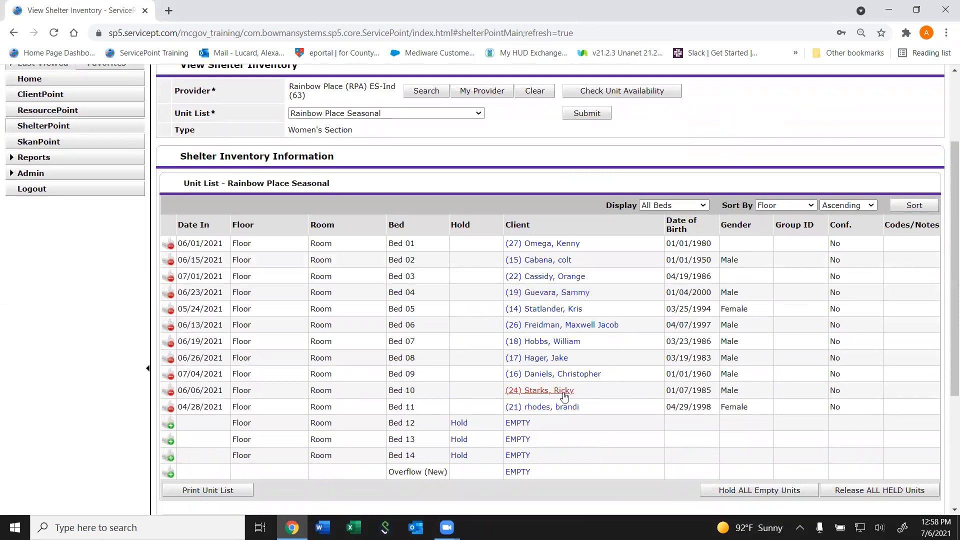
left_click(574, 310)
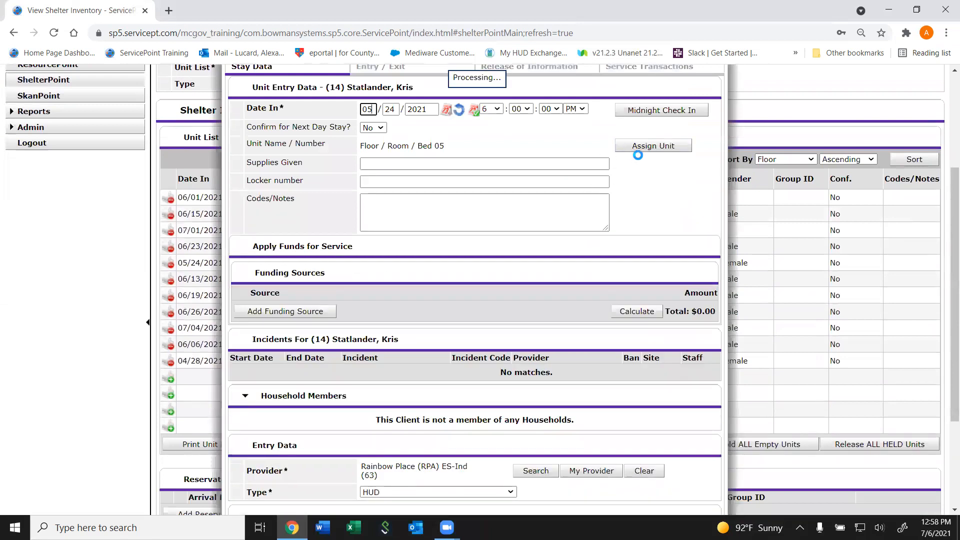
left_click(653, 146)
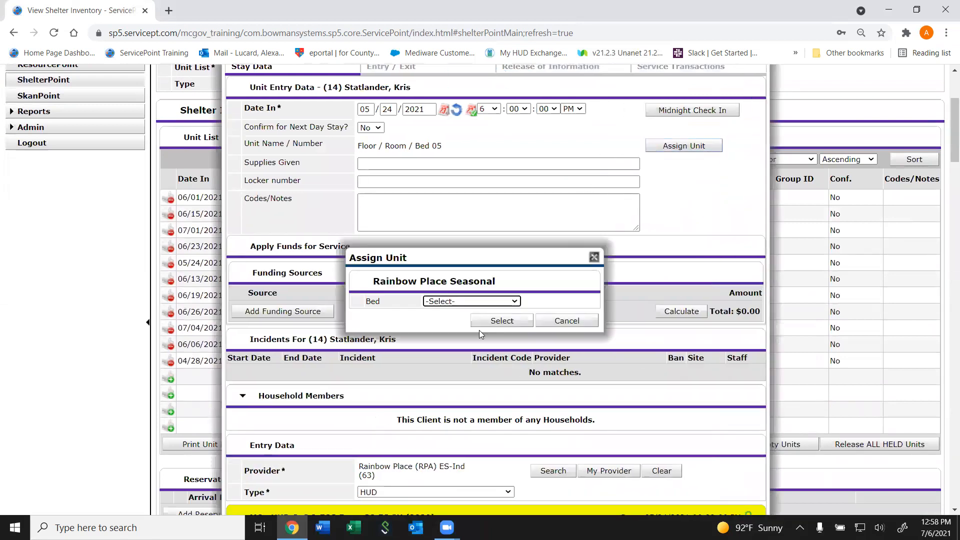
left_click(451, 300)
left_click(450, 396)
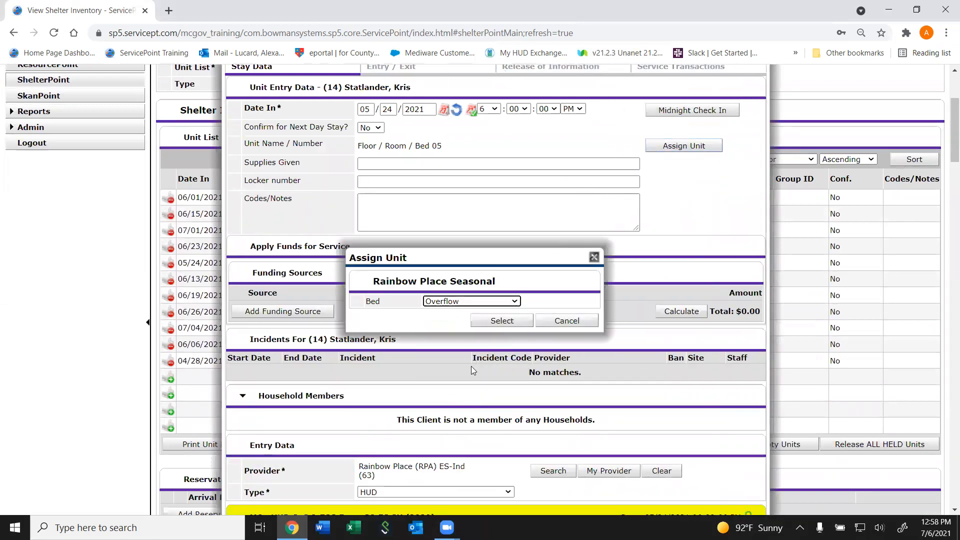
left_click(506, 320)
mouse_move(946, 138)
left_mouse_down()
mouse_move(944, 461)
mouse_move(752, 486)
left_mouse_up()
left_click_drag(947, 135, 776, 490)
left_click(664, 491)
- Reassign the client in Bed 11 to Floor / Room / Bed 05 and save the stay record
scroll(591, 313, "up", 2)
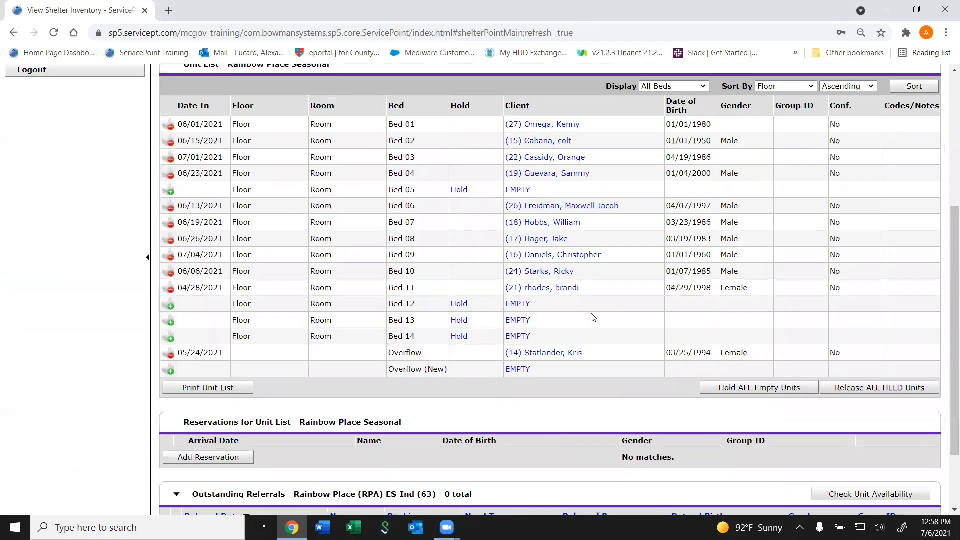
left_click(540, 288)
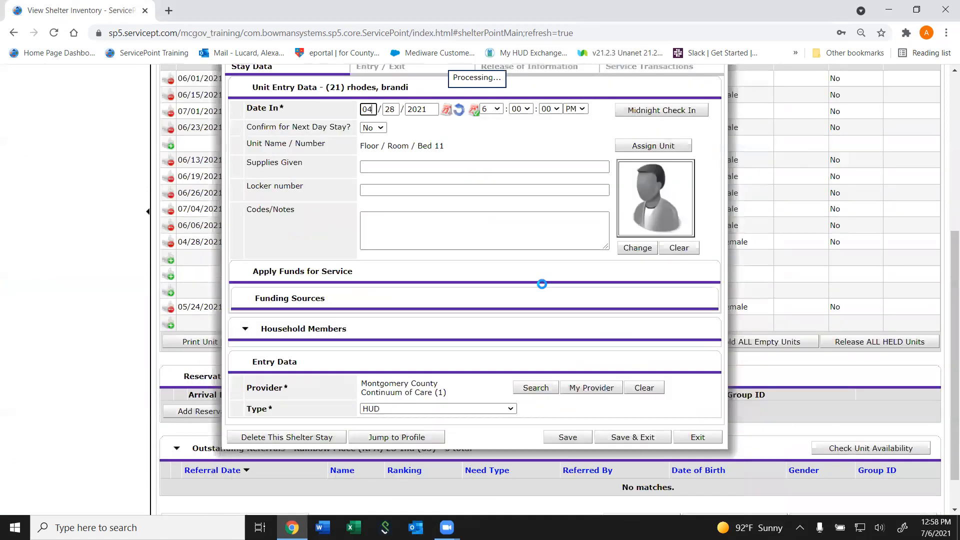
left_click(690, 150)
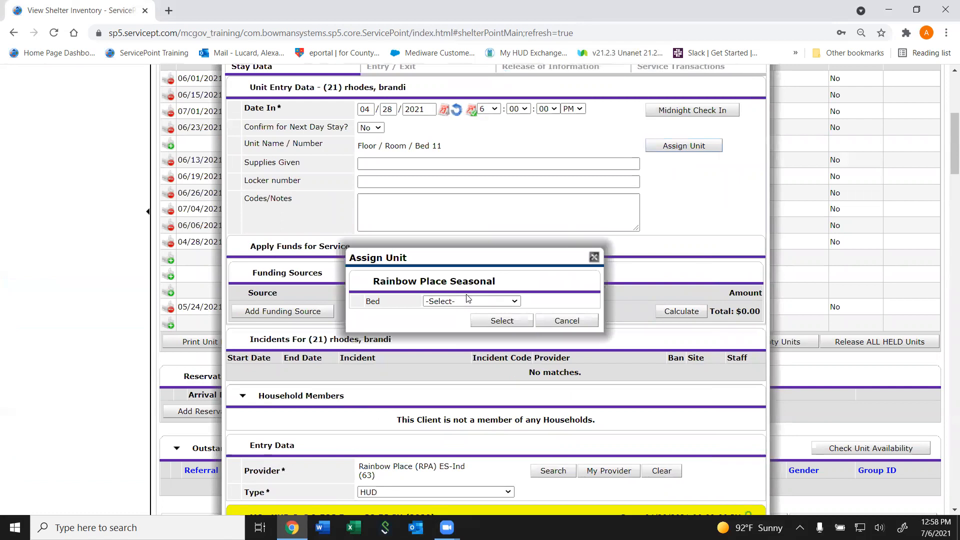
left_click(453, 301)
left_click(460, 337)
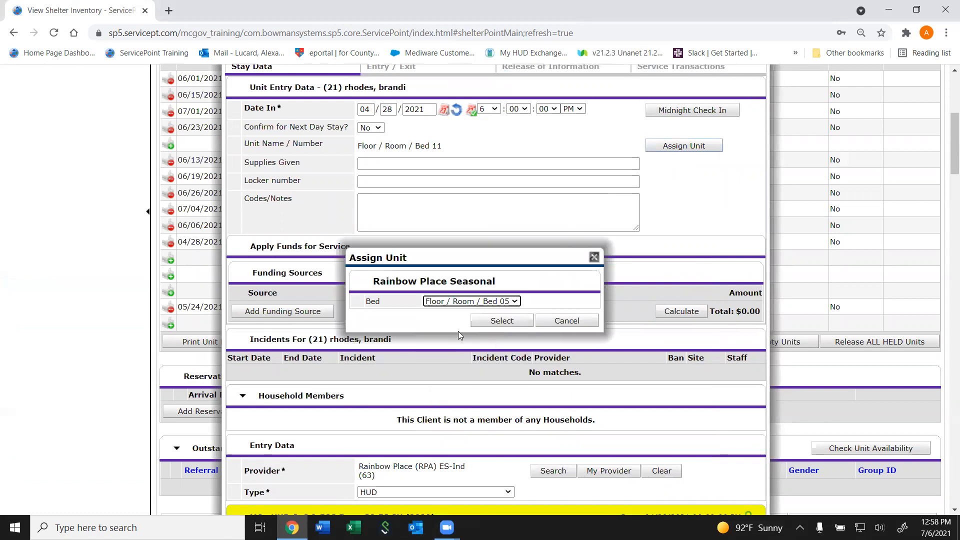
left_click(505, 322)
left_click_drag(946, 185, 664, 489)
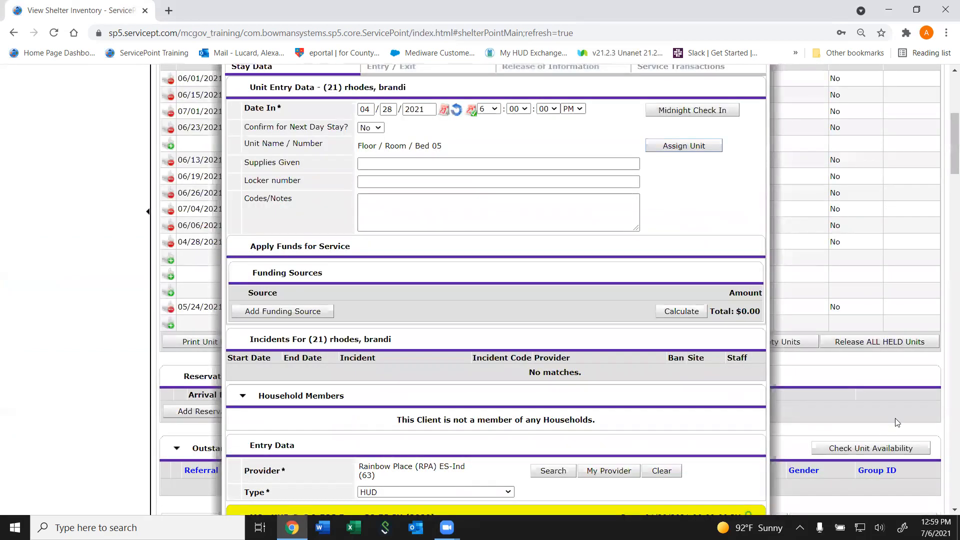
left_click_drag(946, 181, 946, 499)
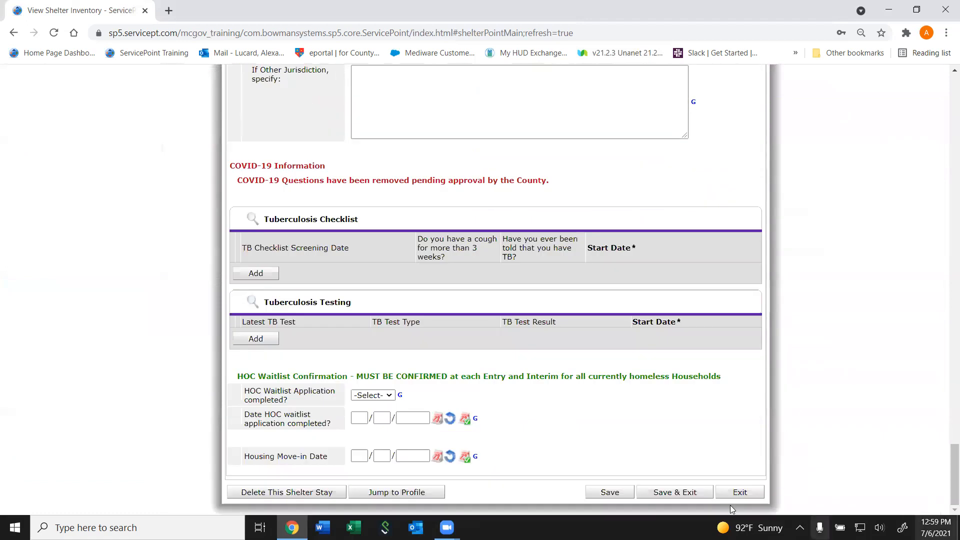
left_click(684, 497)
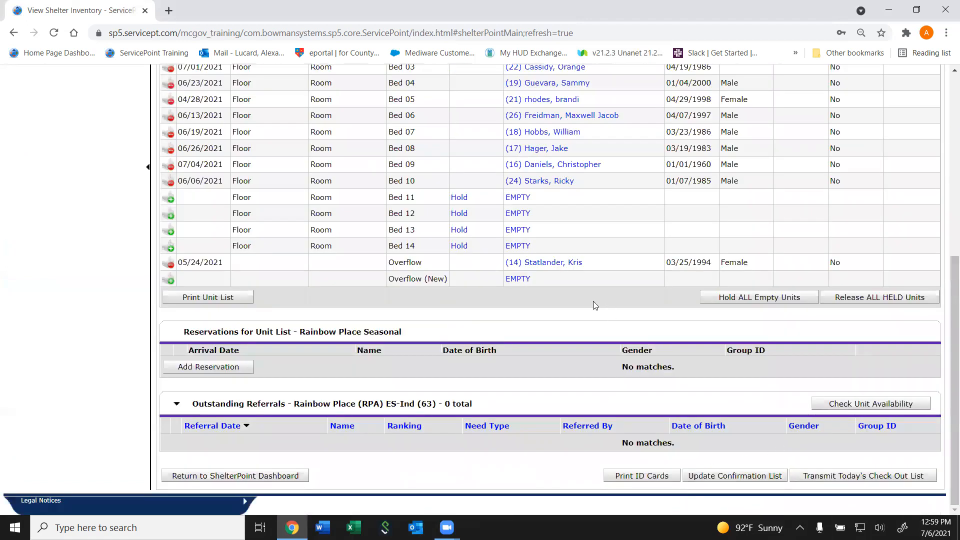
- Reassign the client in Overflow to Floor / Room / Bed 11 and save the stay record
left_click(563, 270)
left_click(653, 146)
left_click(457, 300)
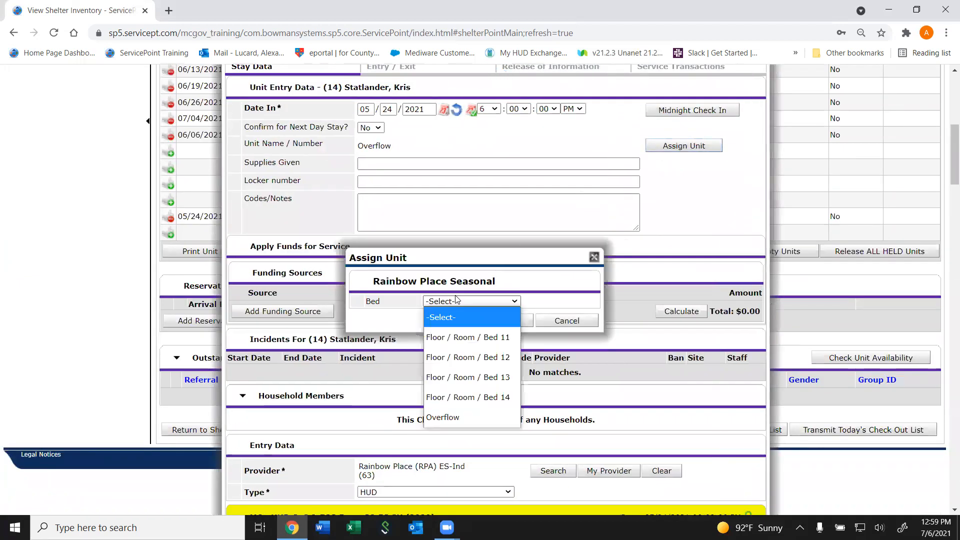
left_click(455, 334)
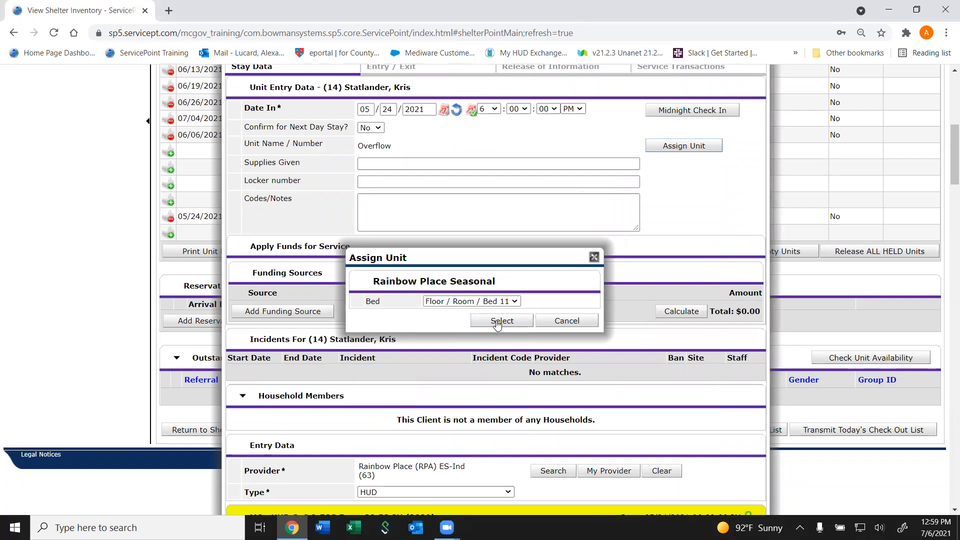
left_click(495, 323)
left_click_drag(947, 193, 923, 522)
left_click(669, 493)
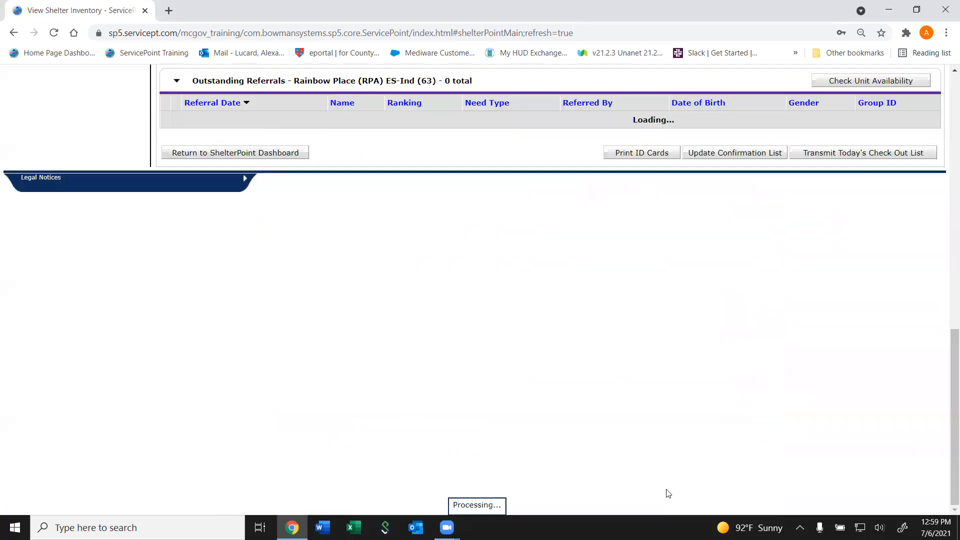
scroll(676, 315, "down", 1)
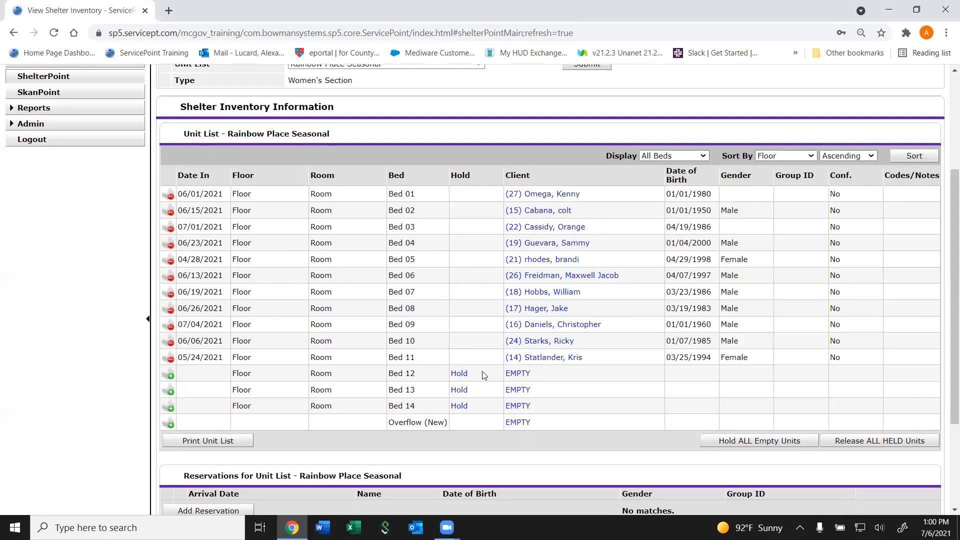
- Set the Date In of the Bed 09 client's stay to 07/02/2021 and save the stay record
left_click(584, 325)
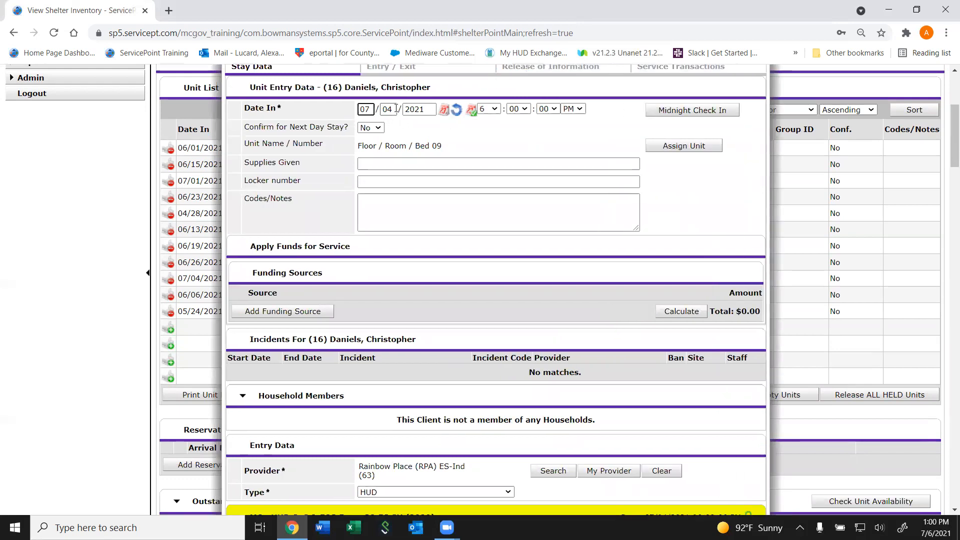
left_click(392, 109)
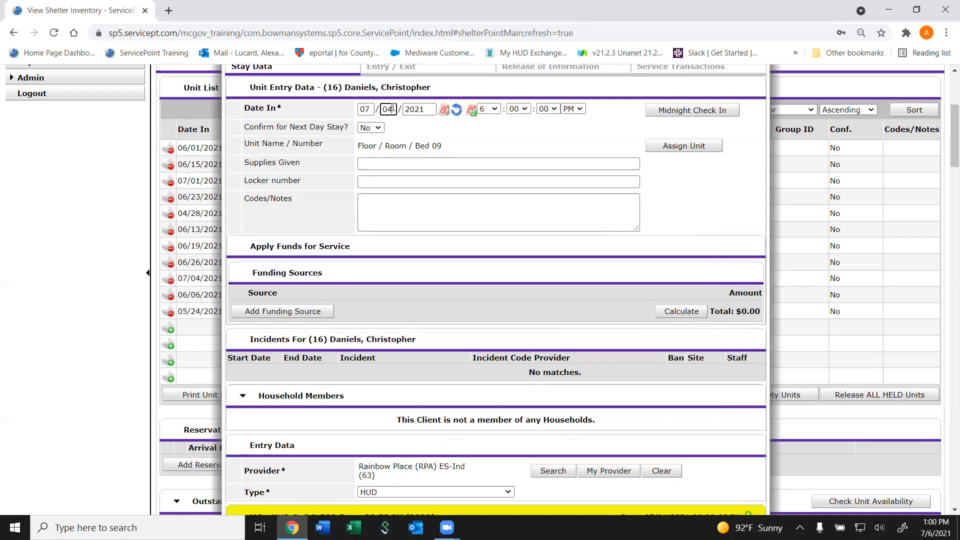
key("BackSpace")
type("2")
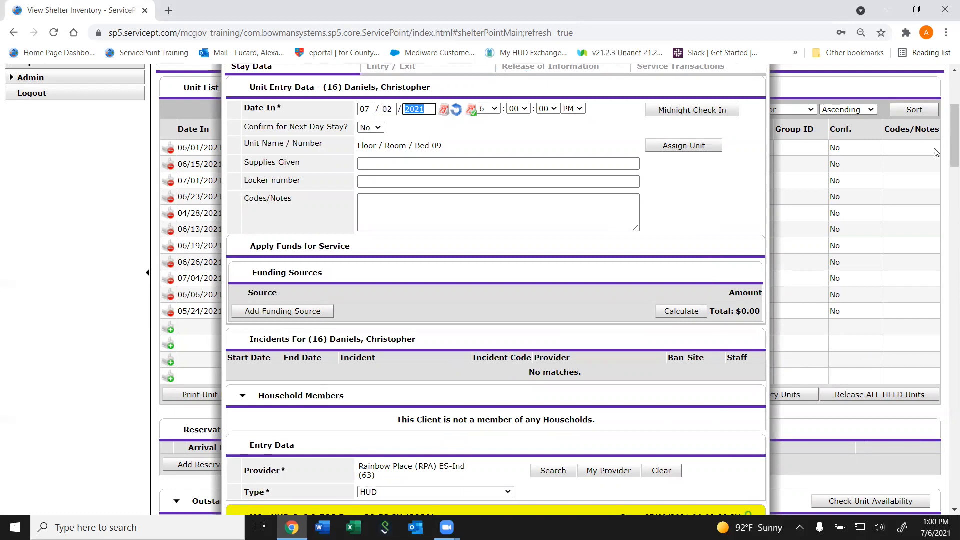
left_click_drag(948, 135, 947, 499)
left_click(704, 493)
scroll(669, 227, "up", 4)
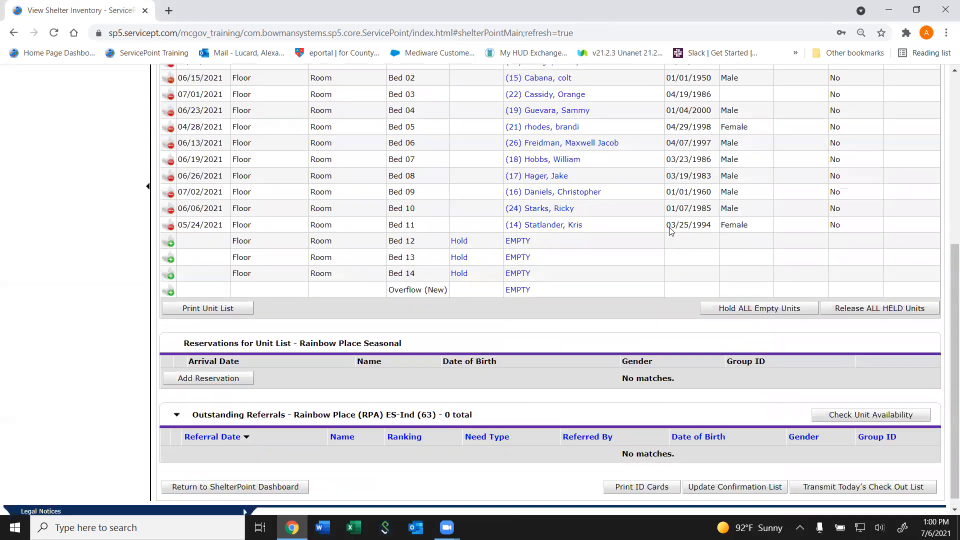
scroll(670, 229, "up", 1)
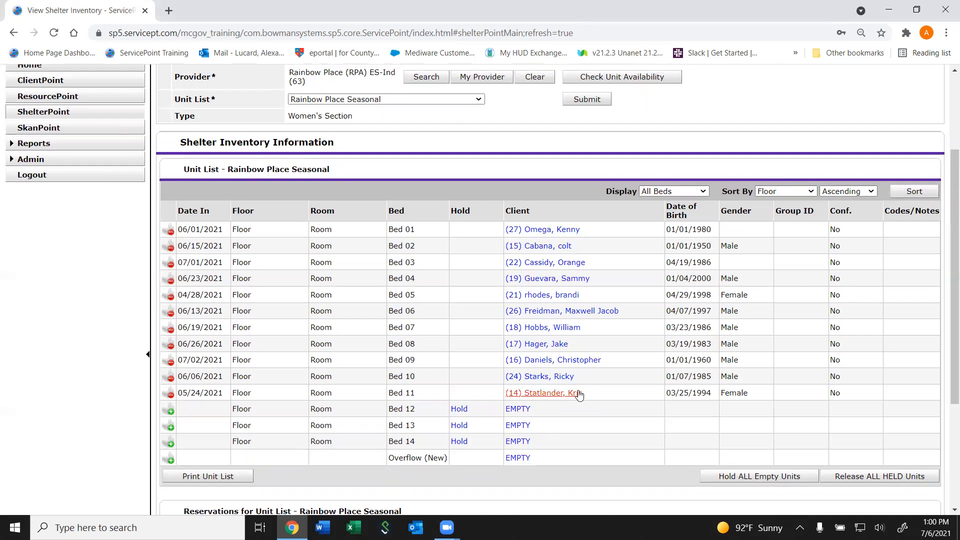
- Sort the Rainbow Place Seasonal unit list by Client in ascending order
left_click(773, 191)
left_click(757, 169)
left_click(789, 194)
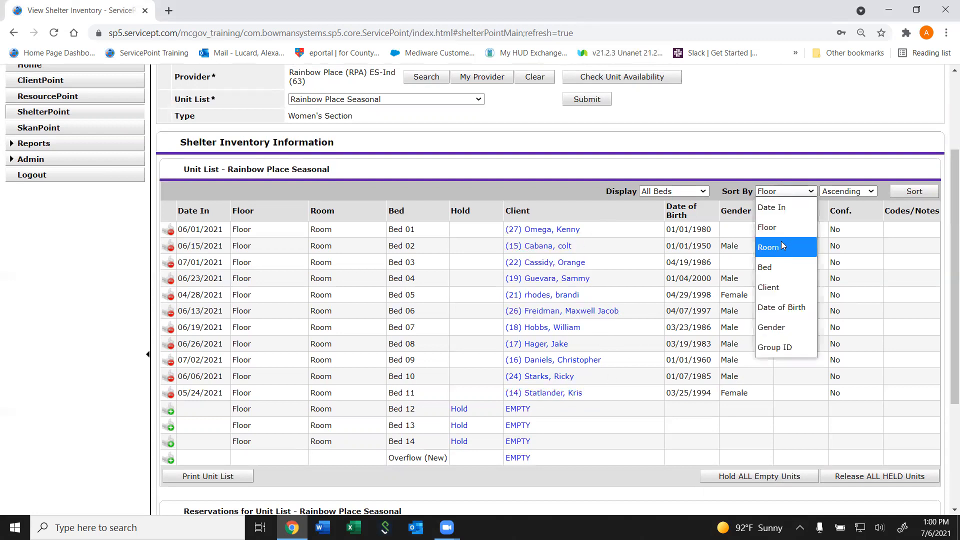
left_click(774, 291)
left_click(911, 193)
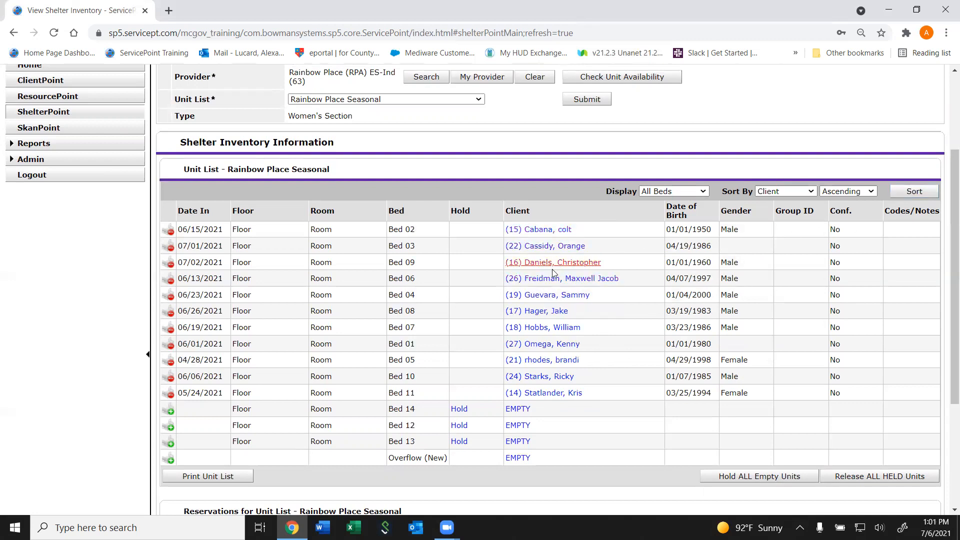
- Sort the Rainbow Place Seasonal unit list by Date In in ascending order
left_click(780, 190)
left_click(764, 210)
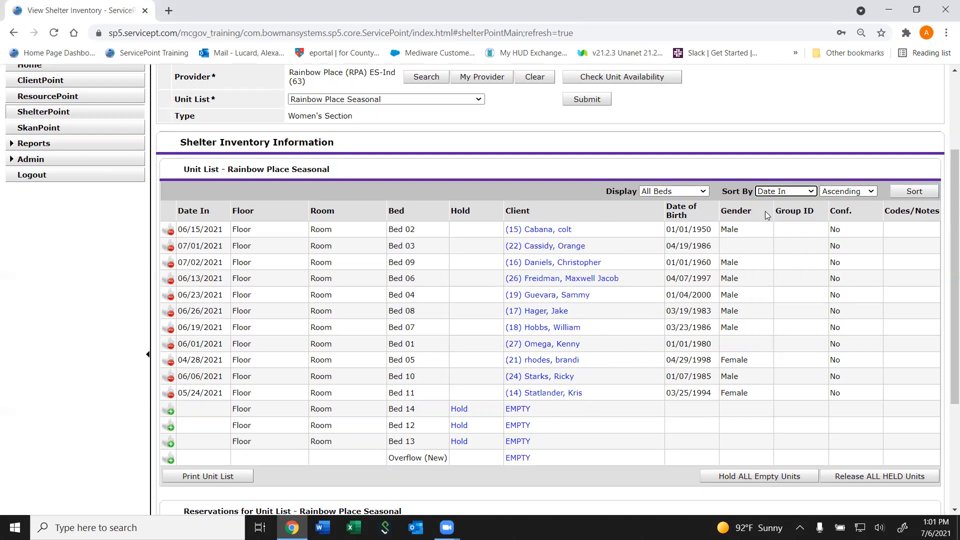
left_click(901, 191)
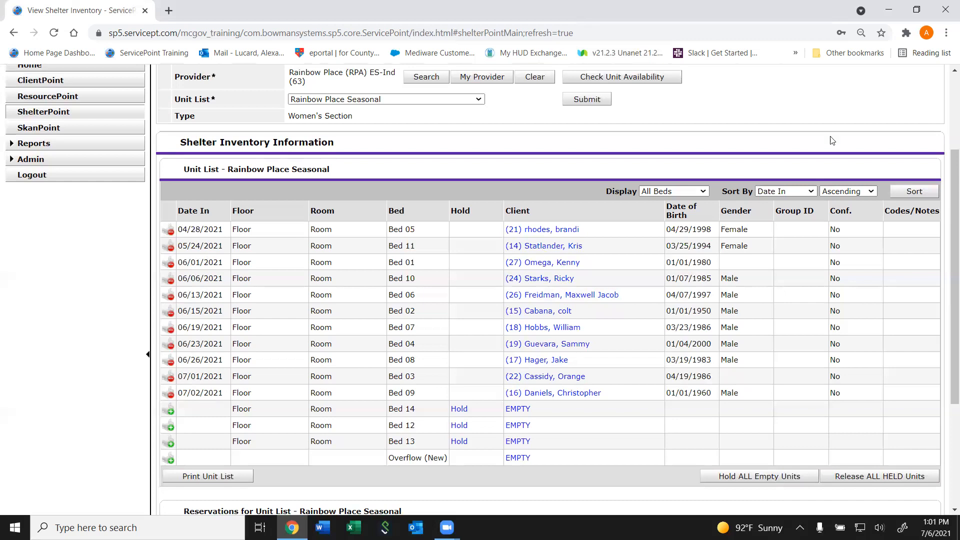
- Sort the Rainbow Place Seasonal unit list by Bed in ascending order
left_click(768, 192)
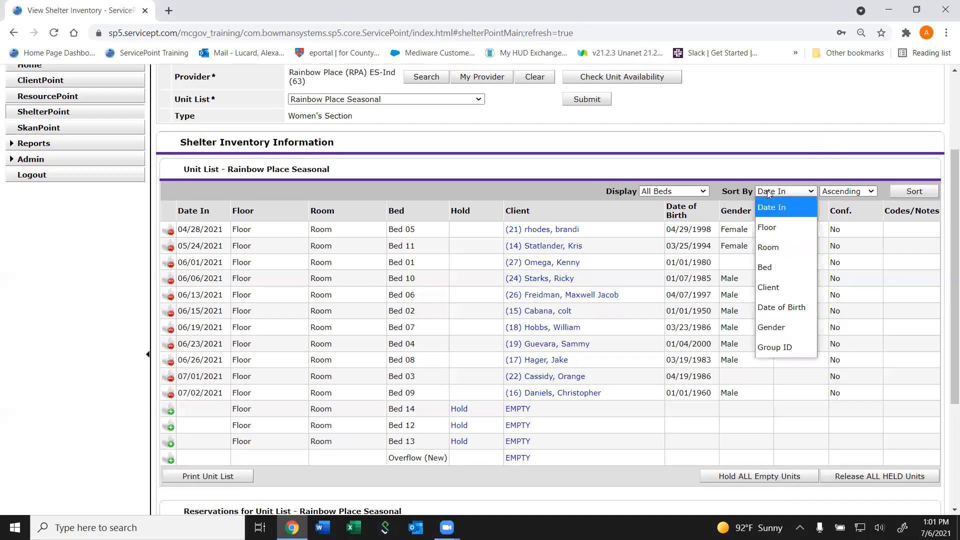
left_click(764, 268)
left_click(911, 192)
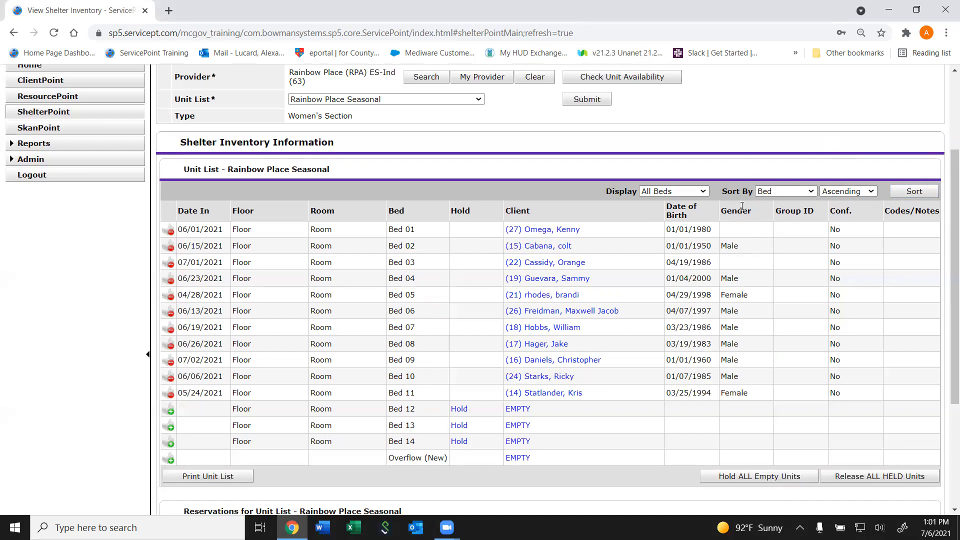
left_click(782, 191)
left_click(802, 156)
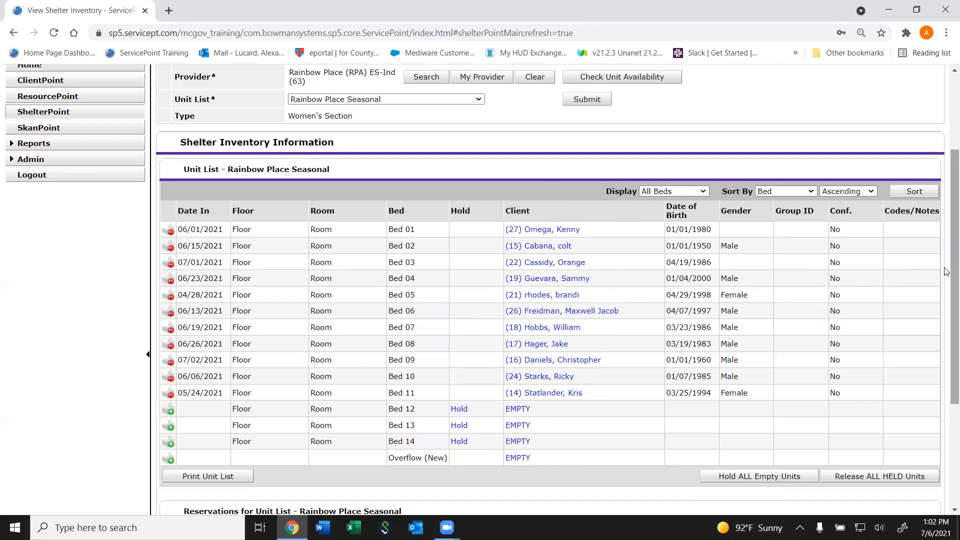
scroll(946, 274, "up", 1)
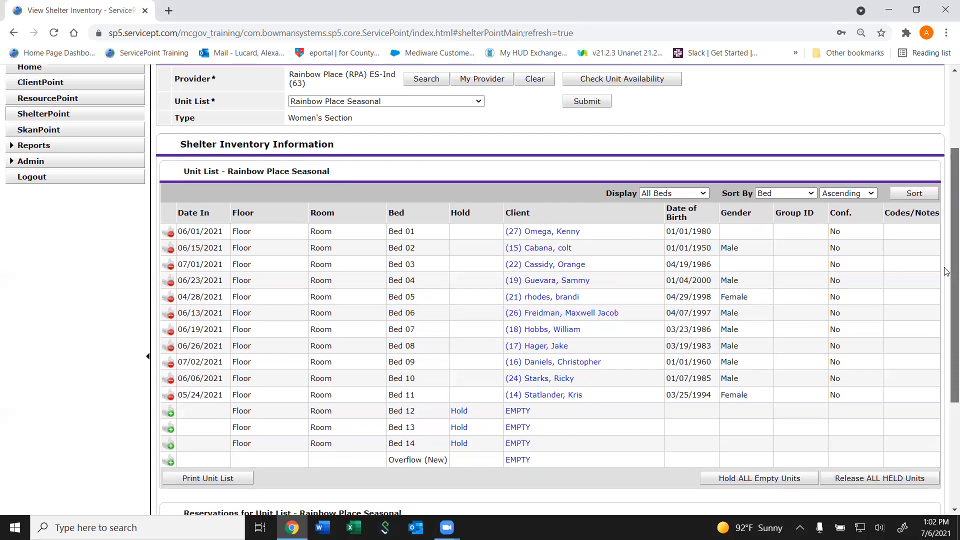
scroll(946, 252, "down", 1)
scroll(947, 270, "down", 1)
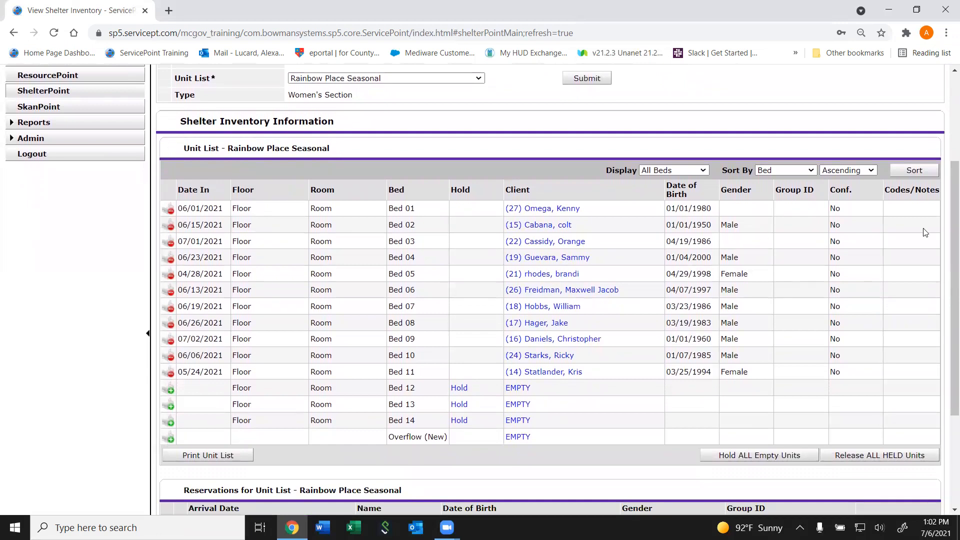
left_click_drag(946, 235, 945, 215)
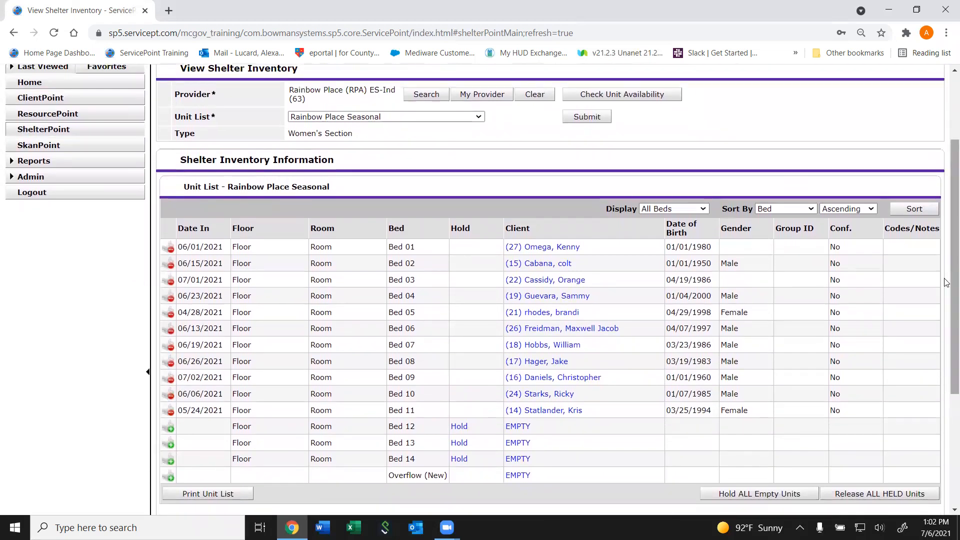
scroll(635, 284, "up", 2)
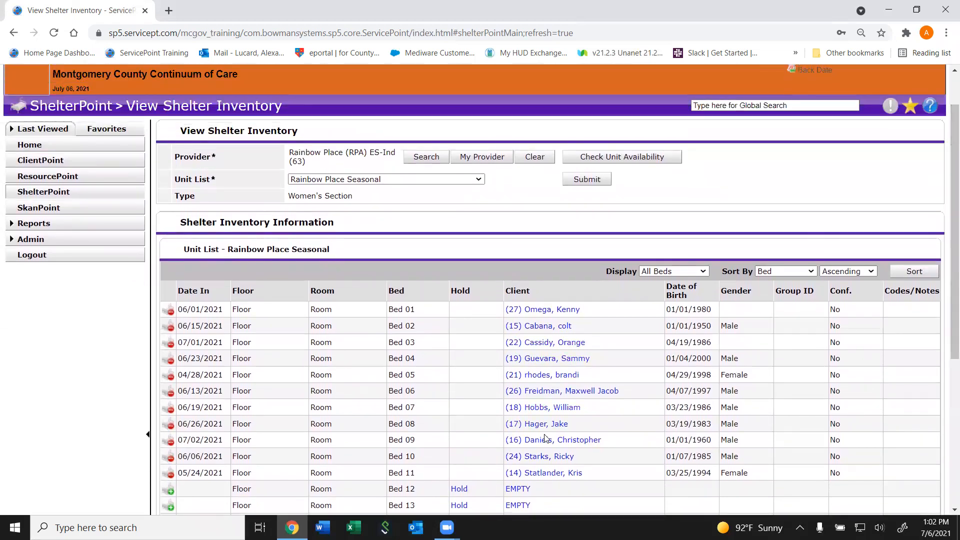